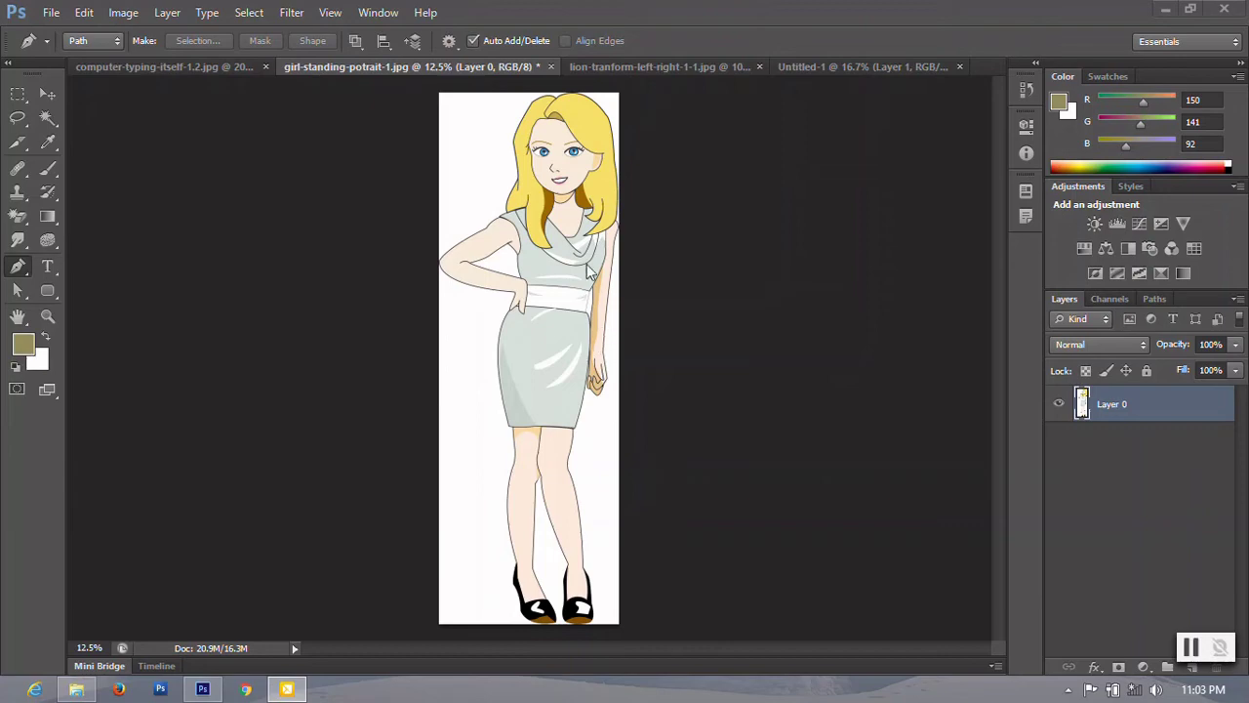
Step: Zoom in on the girl's head and start a Pen path curving down from the top of her hair
scroll(602, 344, "up", 3)
mouse_move(440, 146)
left_mouse_down()
mouse_move(440, 542)
mouse_move(641, 255)
left_mouse_up()
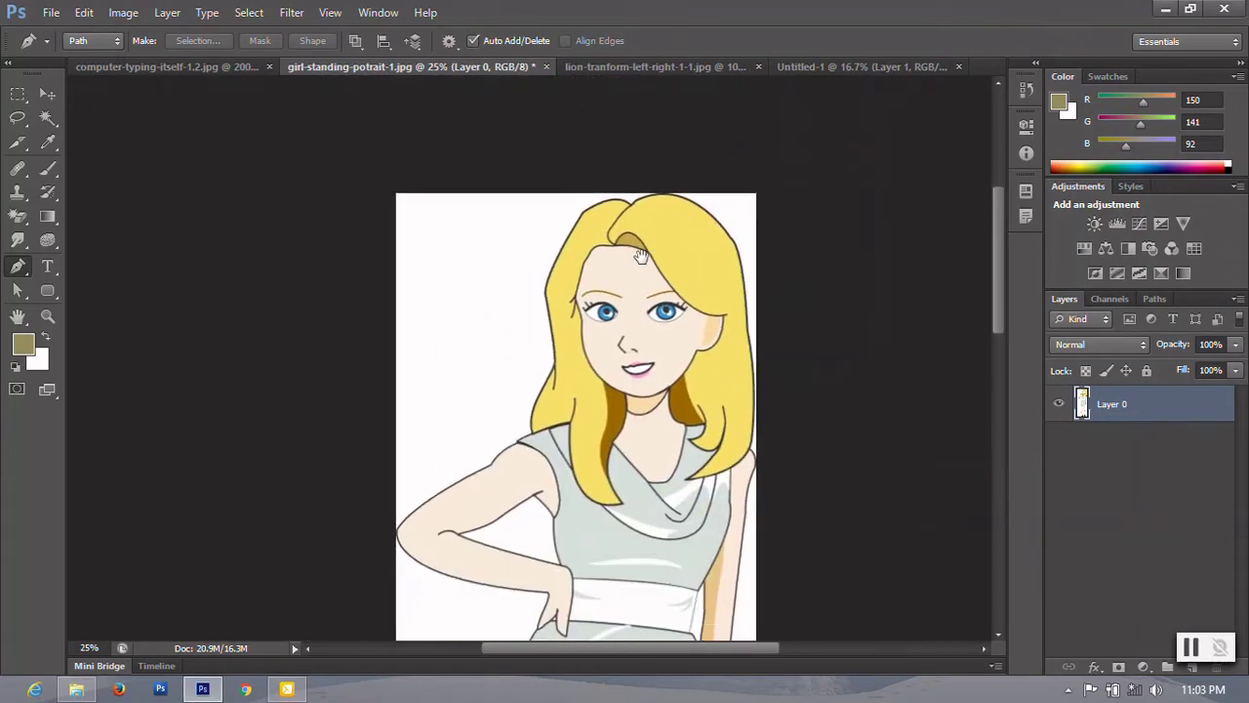
left_click(630, 209)
scroll(542, 364, "up", 3)
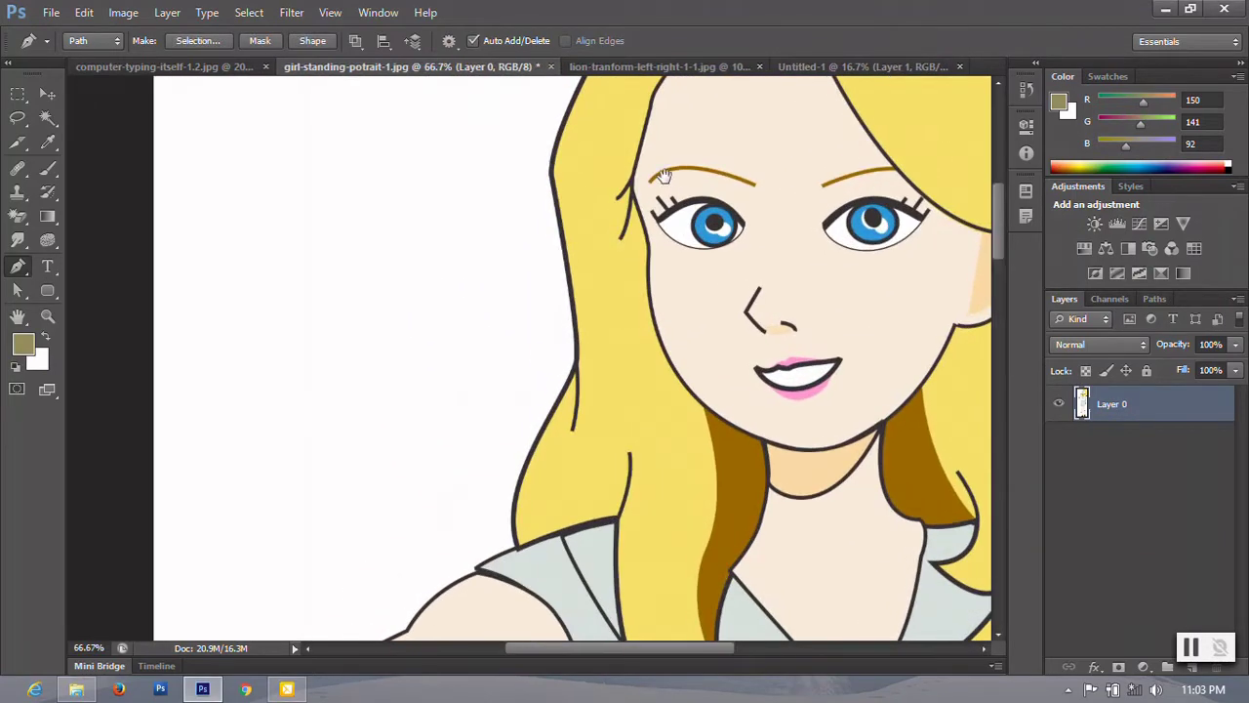
left_click_drag(827, 367, 950, 542)
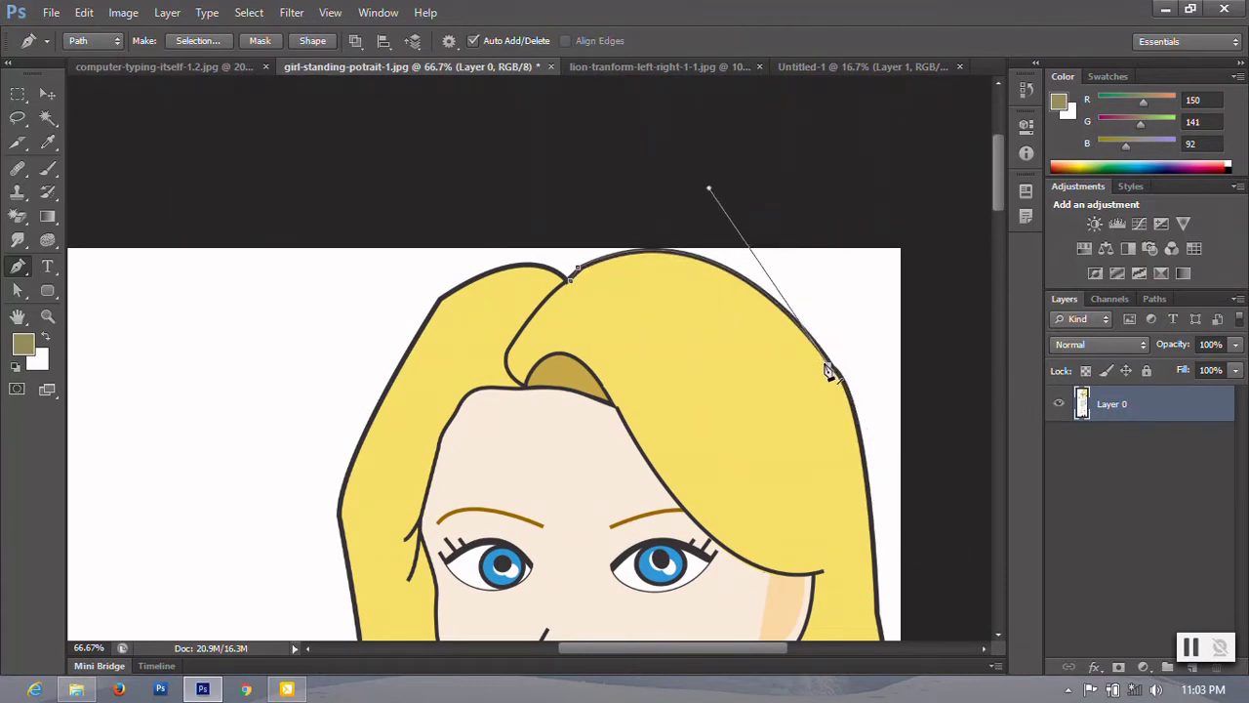
scroll(872, 539, "down", 3)
left_click_drag(875, 500, 883, 634)
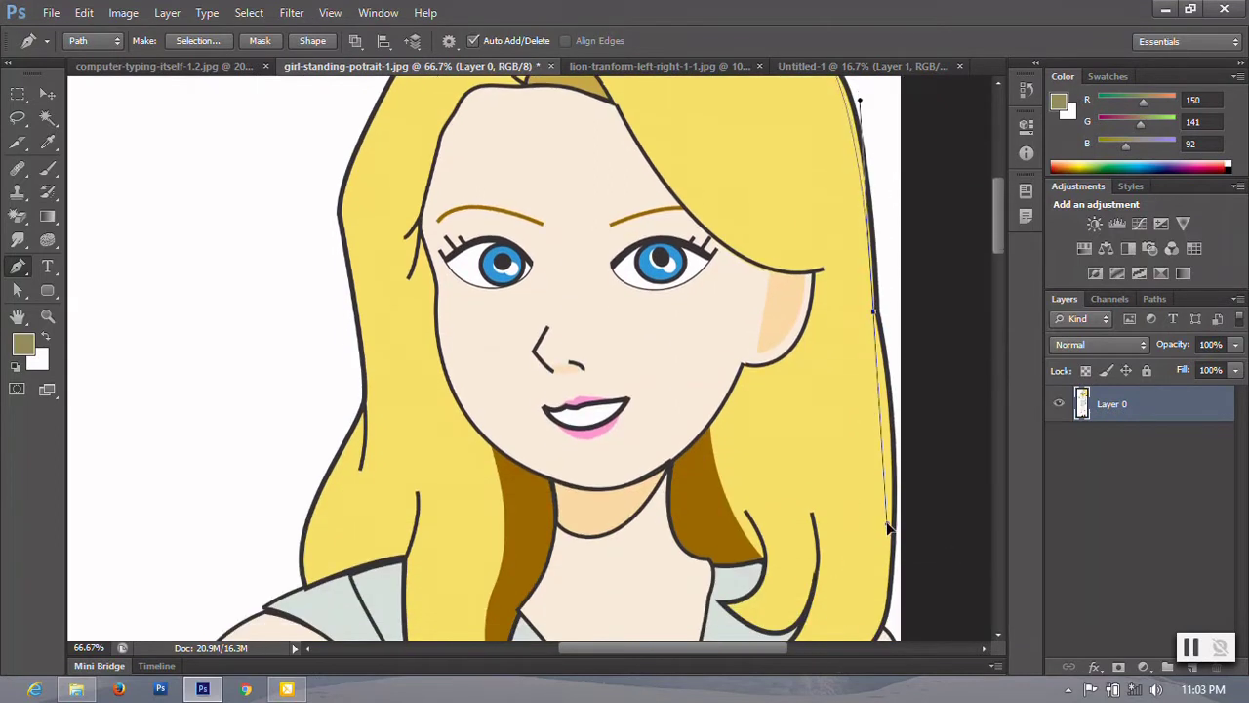
left_click(875, 427)
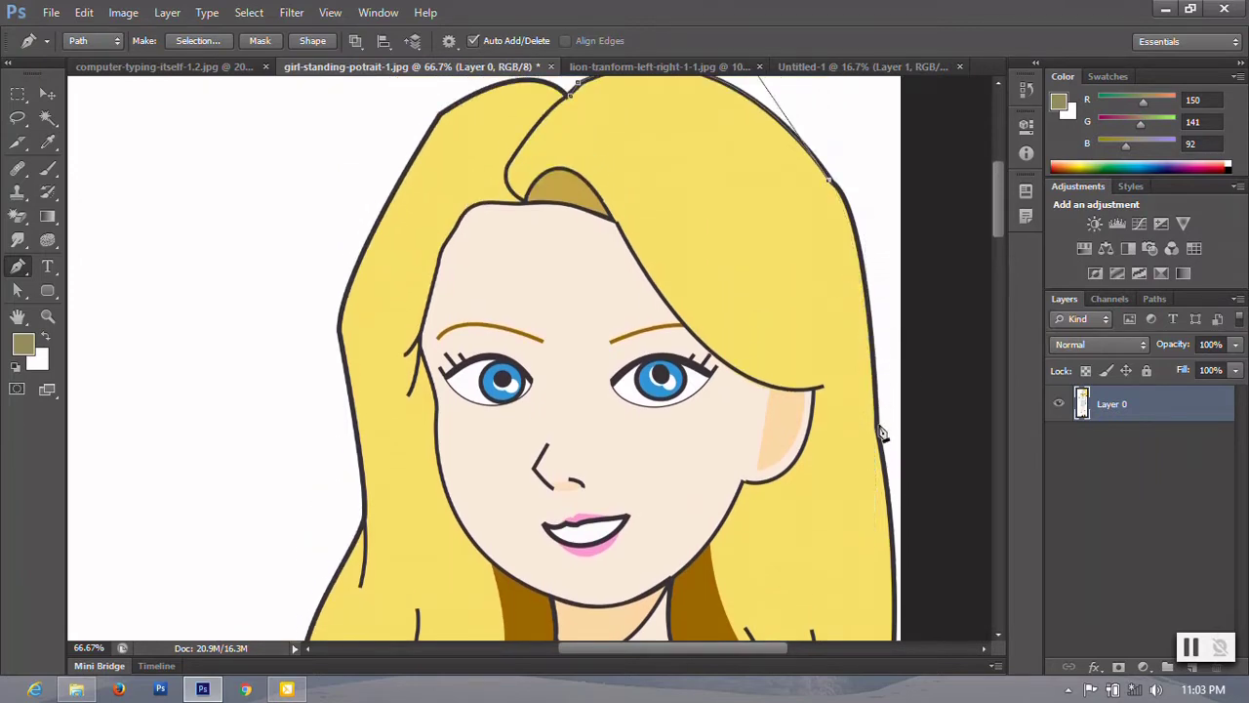
left_click_drag(849, 213, 858, 240)
left_click_drag(879, 430, 885, 582)
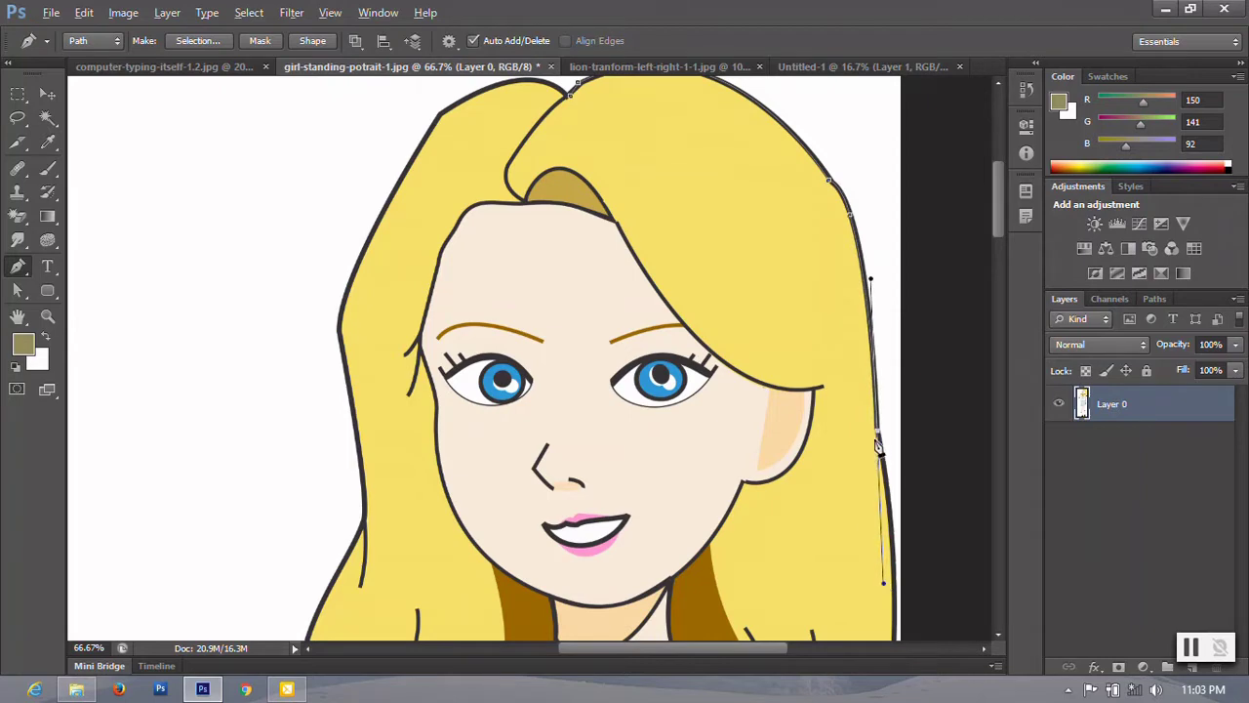
Step: Continue the path down the right edge of her hair
scroll(859, 436, "down", 1)
scroll(830, 434, "down", 4)
left_click_drag(894, 396, 886, 483)
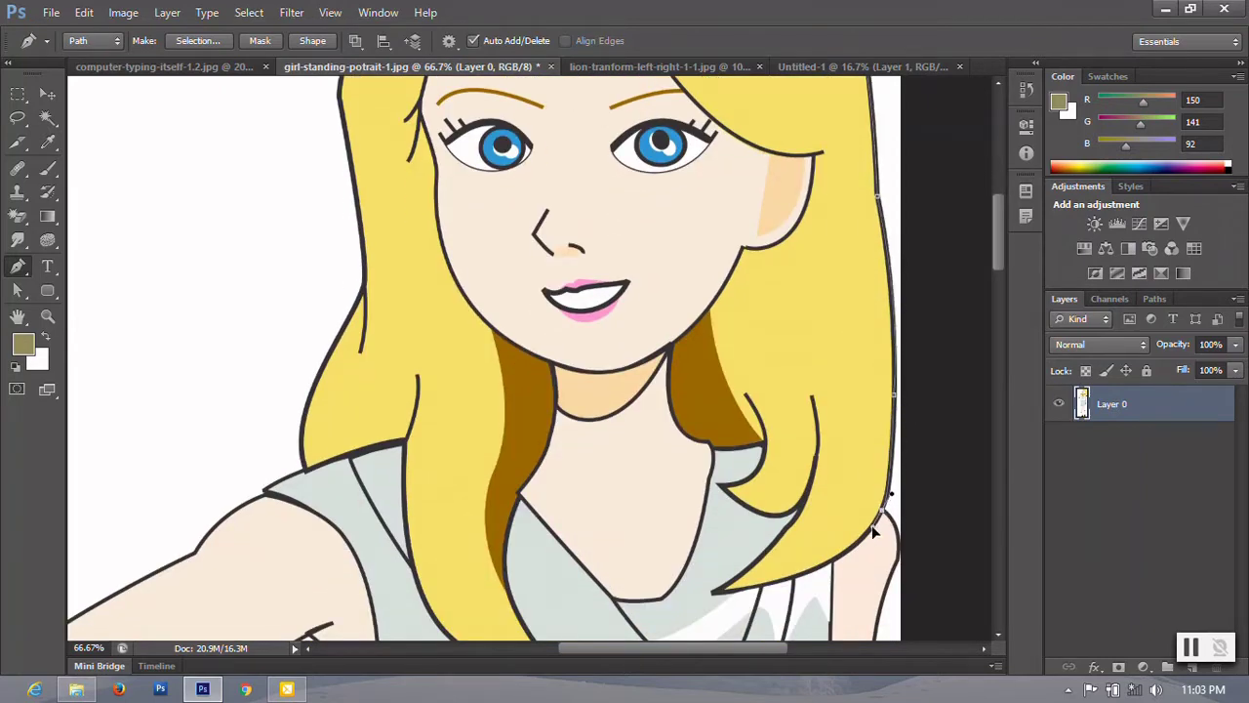
scroll(859, 498, "down", 2)
scroll(879, 390, "down", 2)
mouse_move(892, 408)
left_mouse_down()
mouse_move(893, 395)
mouse_move(873, 525)
left_mouse_up()
scroll(893, 395, "down", 1)
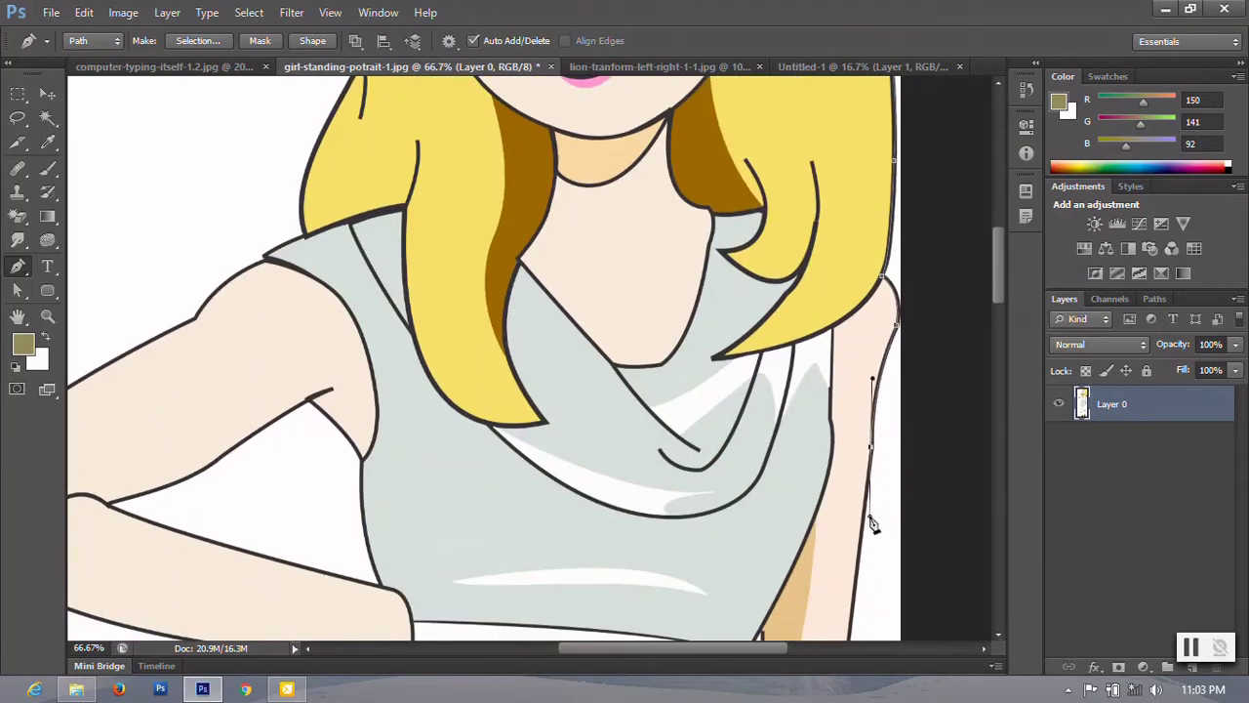
scroll(869, 464, "down", 5)
scroll(853, 471, "down", 1)
scroll(841, 471, "down", 1)
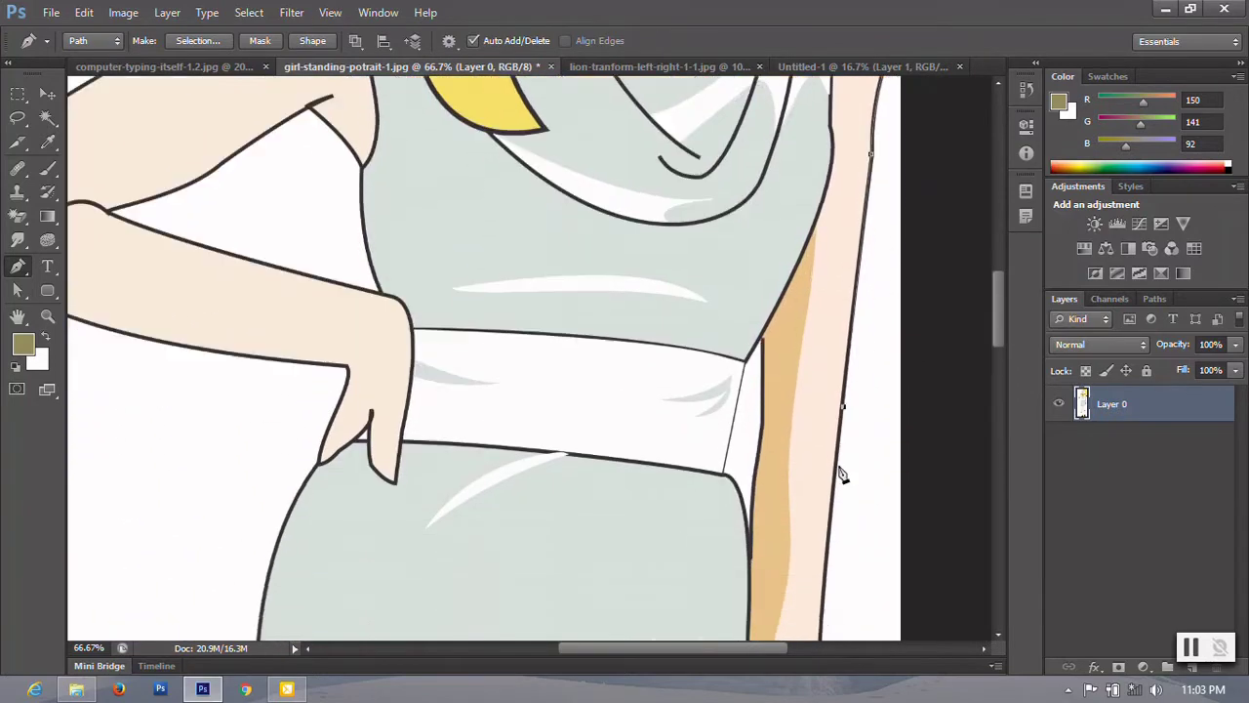
scroll(829, 488, "down", 1)
left_click_drag(813, 543, 818, 573)
scroll(830, 439, "down", 2)
scroll(844, 364, "down", 3)
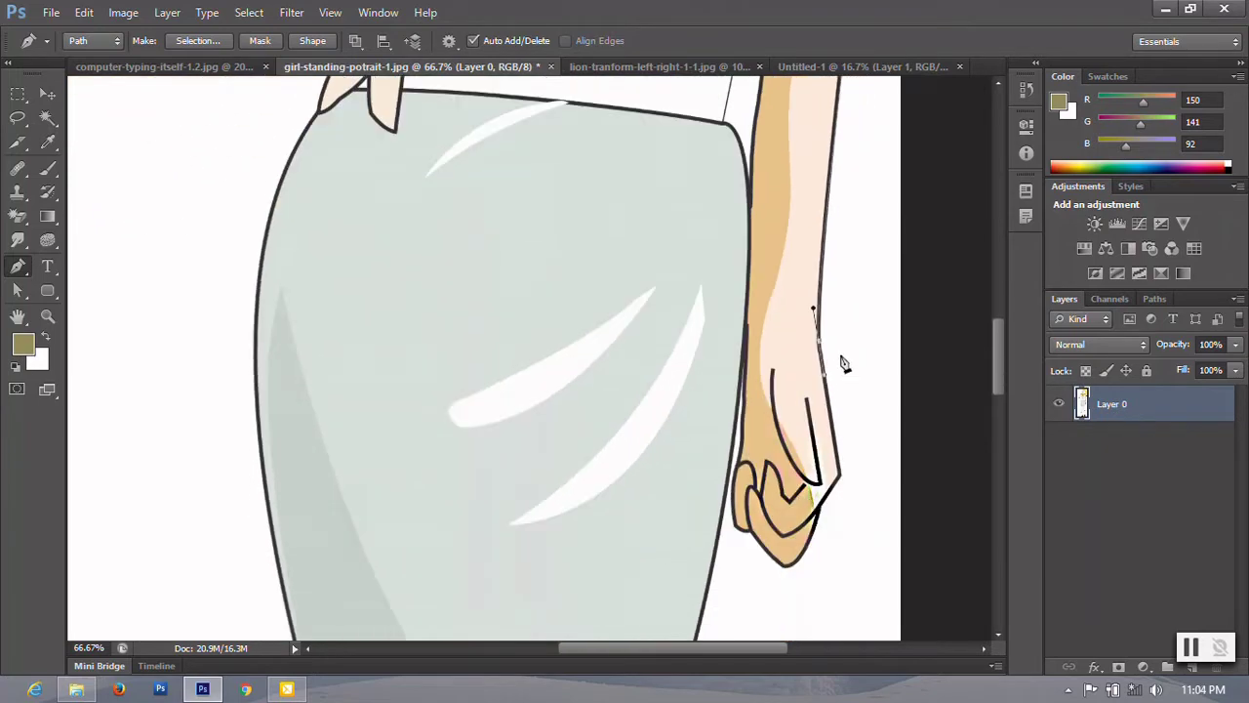
Step: Trace the path around her hand and down the dress edge toward the skirt
left_click(842, 480)
scroll(829, 469, "down", 2)
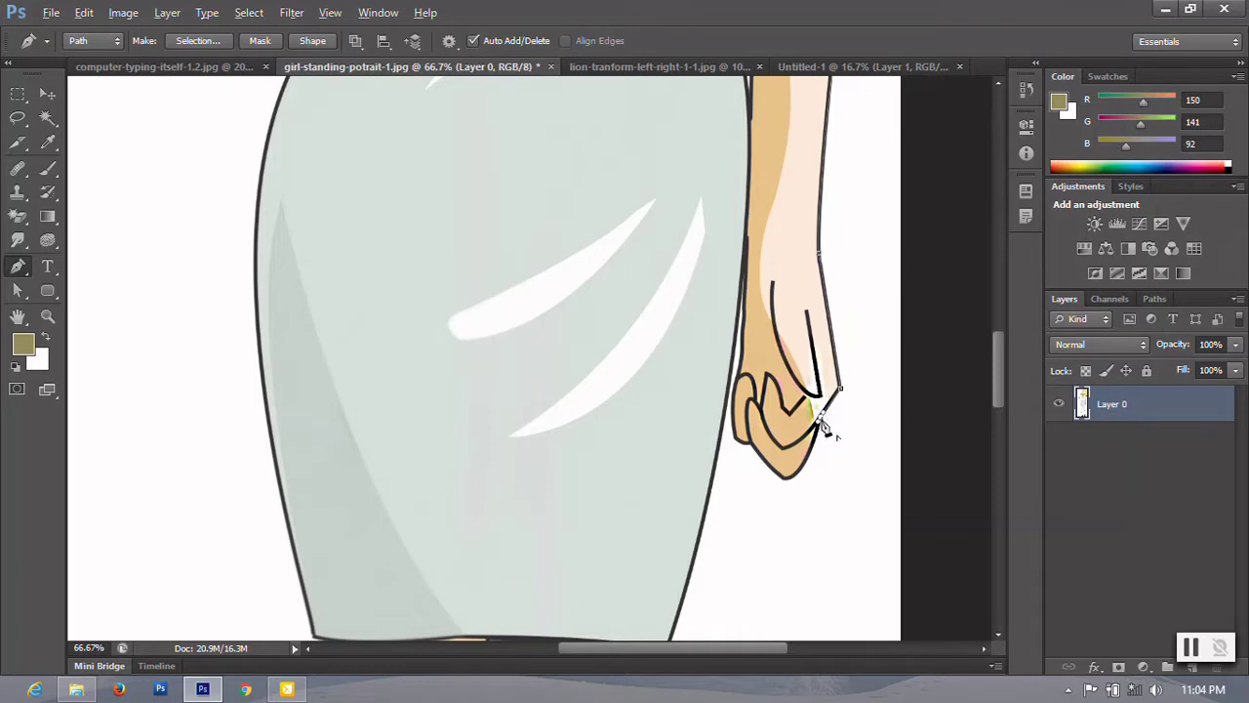
left_click_drag(787, 479, 766, 487)
left_click_drag(743, 379, 749, 384)
left_click(745, 247)
left_click(716, 462)
left_click(701, 522)
scroll(717, 468, "down", 3)
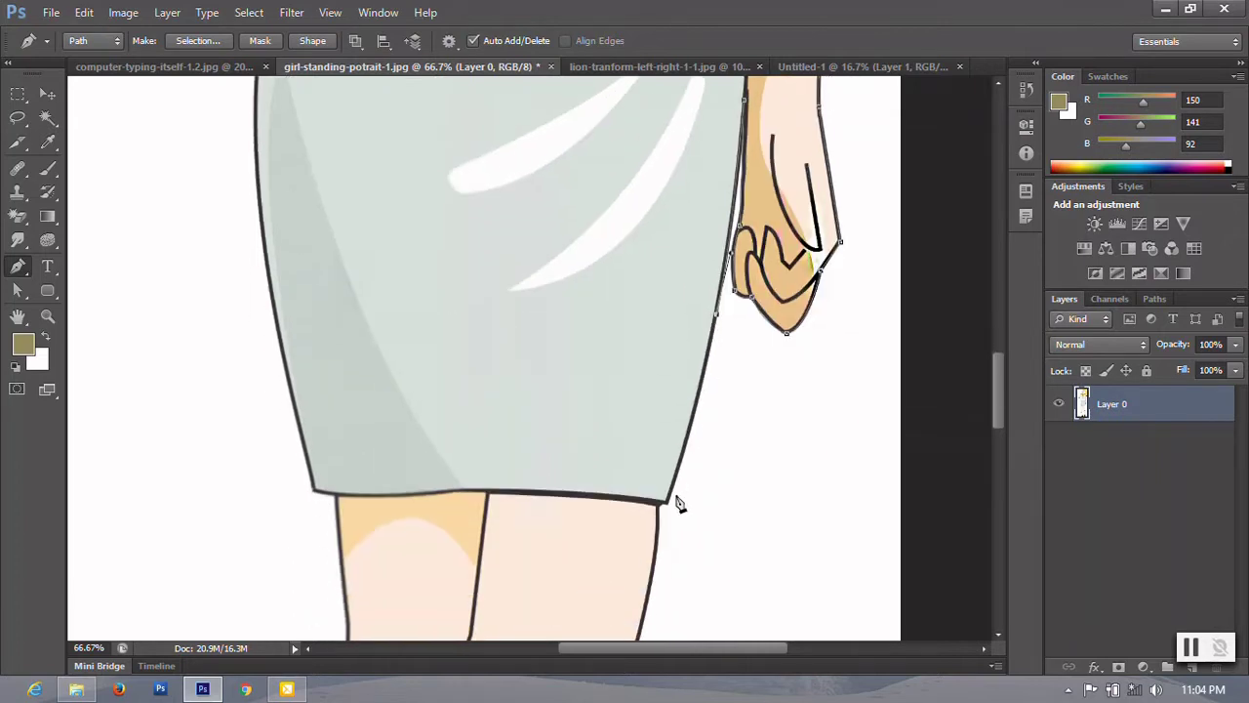
left_click_drag(675, 496, 671, 508)
Step: Trace the path down her right leg to the ankle and around the right shoe's side
scroll(667, 517, "down", 2)
scroll(653, 478, "down", 3)
left_click(633, 415)
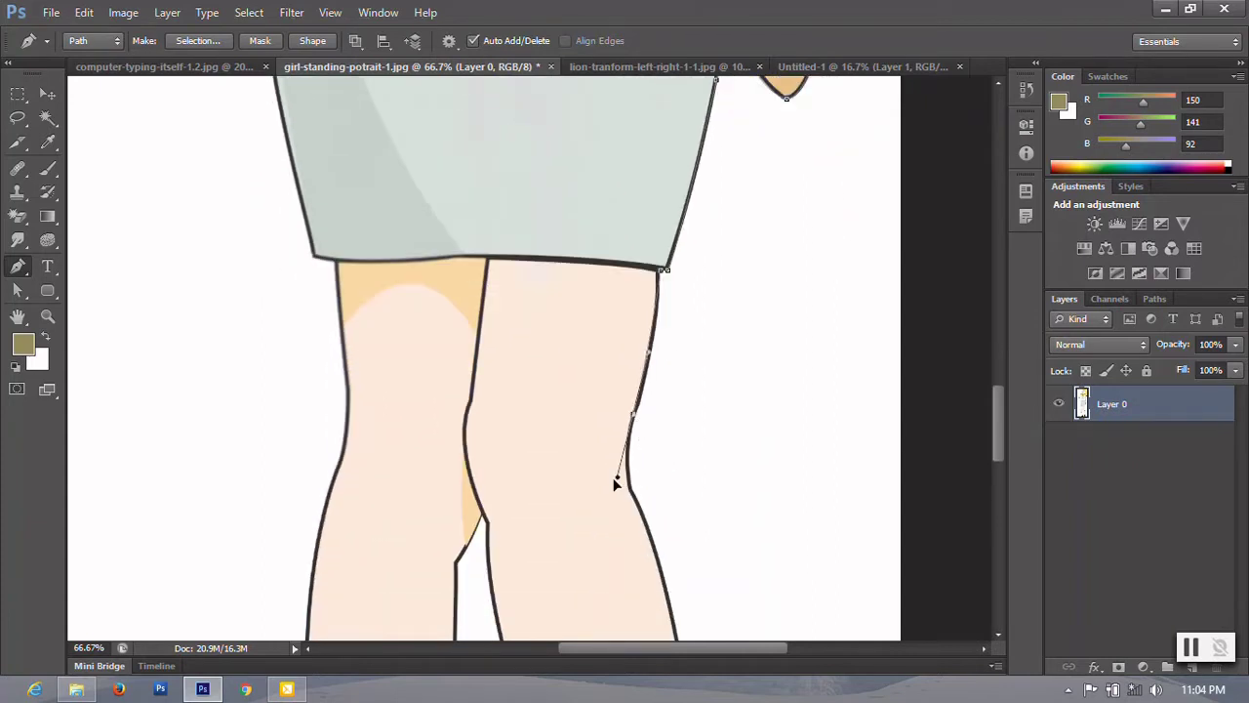
left_click_drag(630, 489, 742, 639)
scroll(639, 505, "down", 1)
scroll(644, 500, "down", 5)
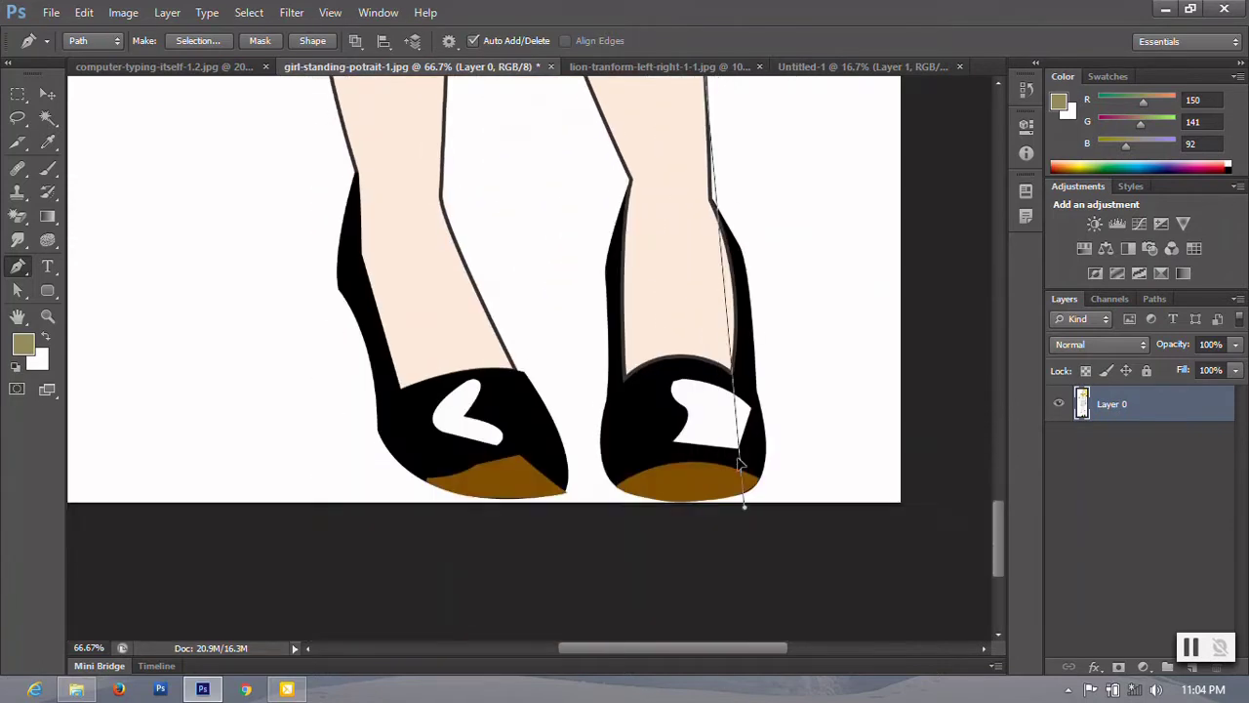
scroll(754, 230, "up", 4)
scroll(683, 244, "up", 1)
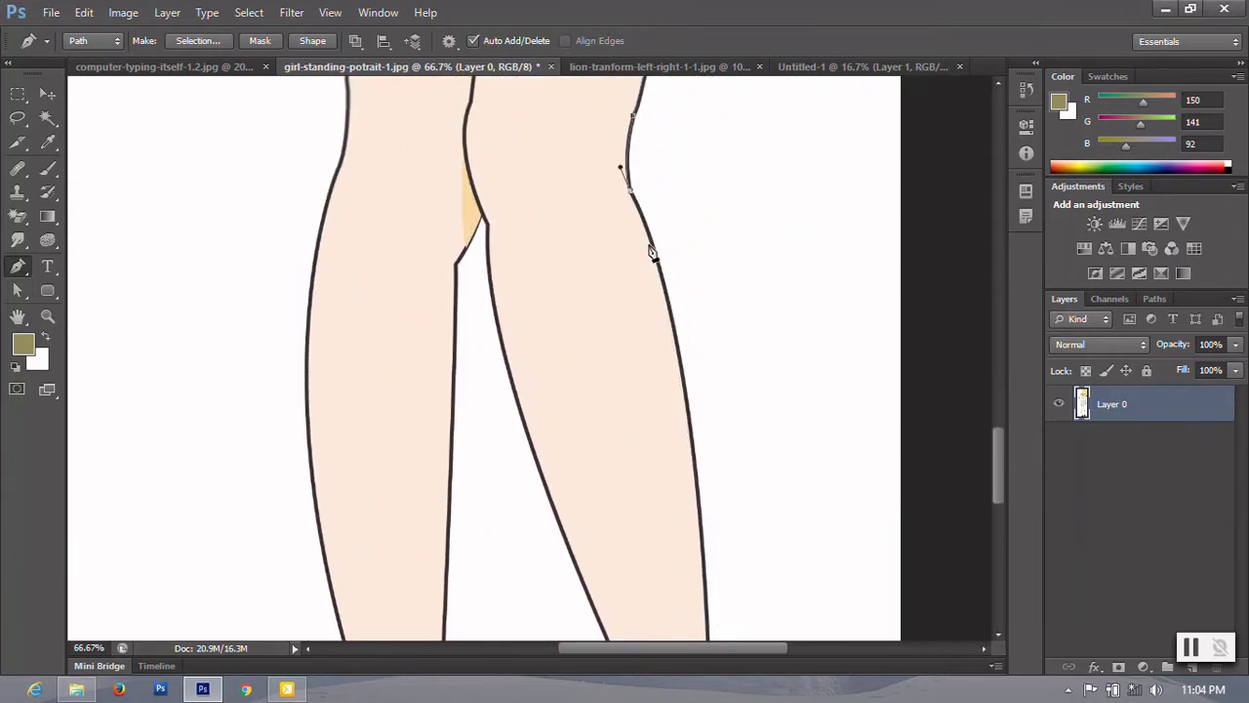
left_click_drag(660, 271, 701, 411)
scroll(683, 312, "down", 3)
scroll(691, 330, "down", 2)
scroll(707, 388, "down", 3)
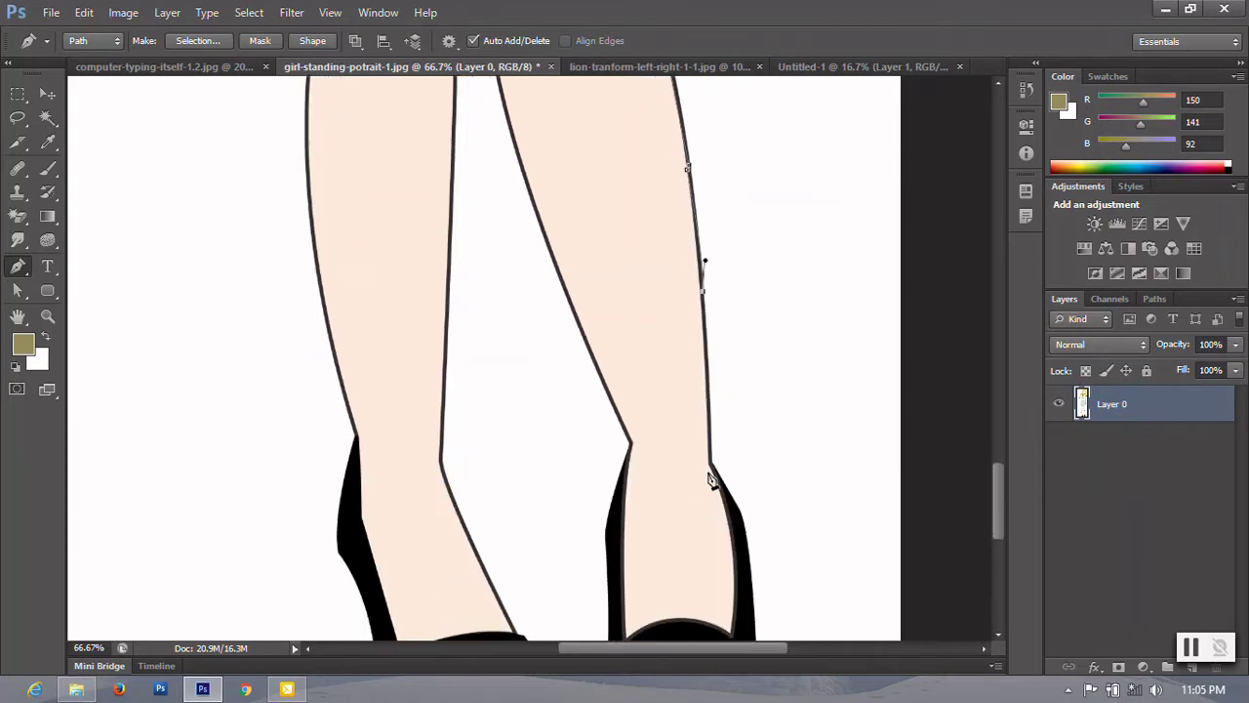
left_click(712, 447)
scroll(727, 439, "down", 4)
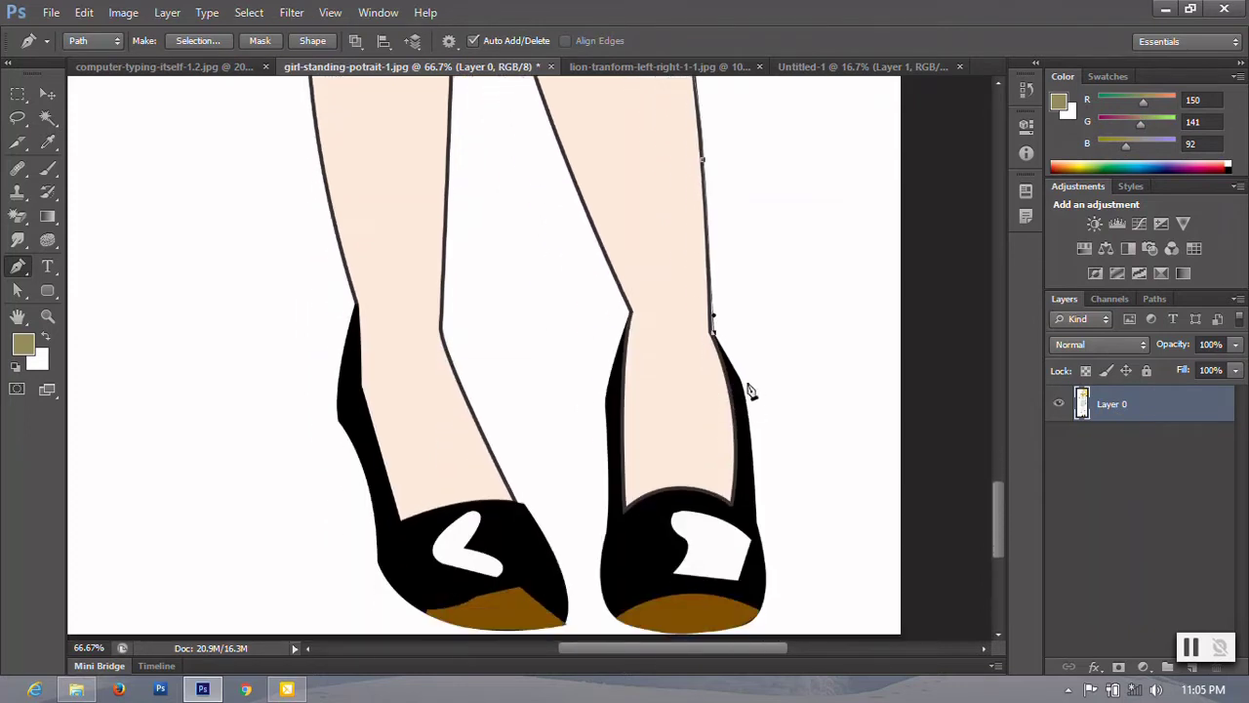
left_click_drag(744, 398, 750, 420)
left_click_drag(755, 522, 732, 585)
scroll(759, 530, "down", 2)
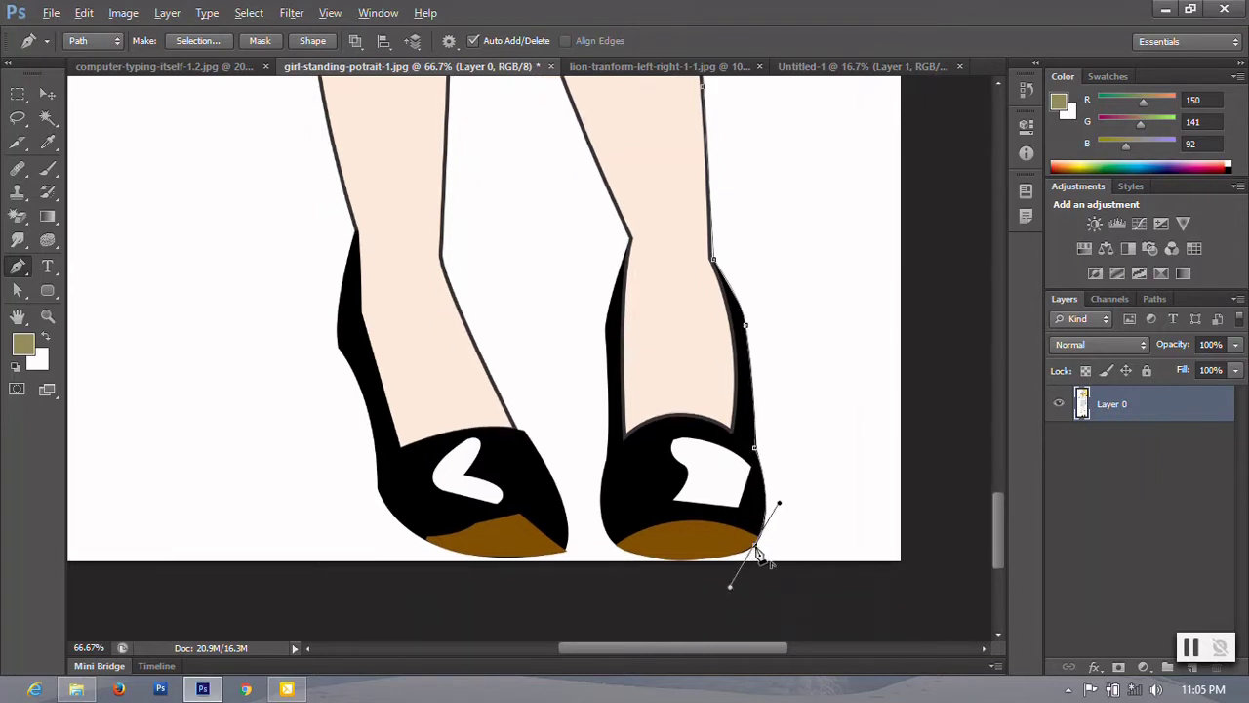
Step: Curve the path under both soles, with corner anchors between the shoes, at the heel and behind the left shoe
left_click_drag(603, 528, 565, 475)
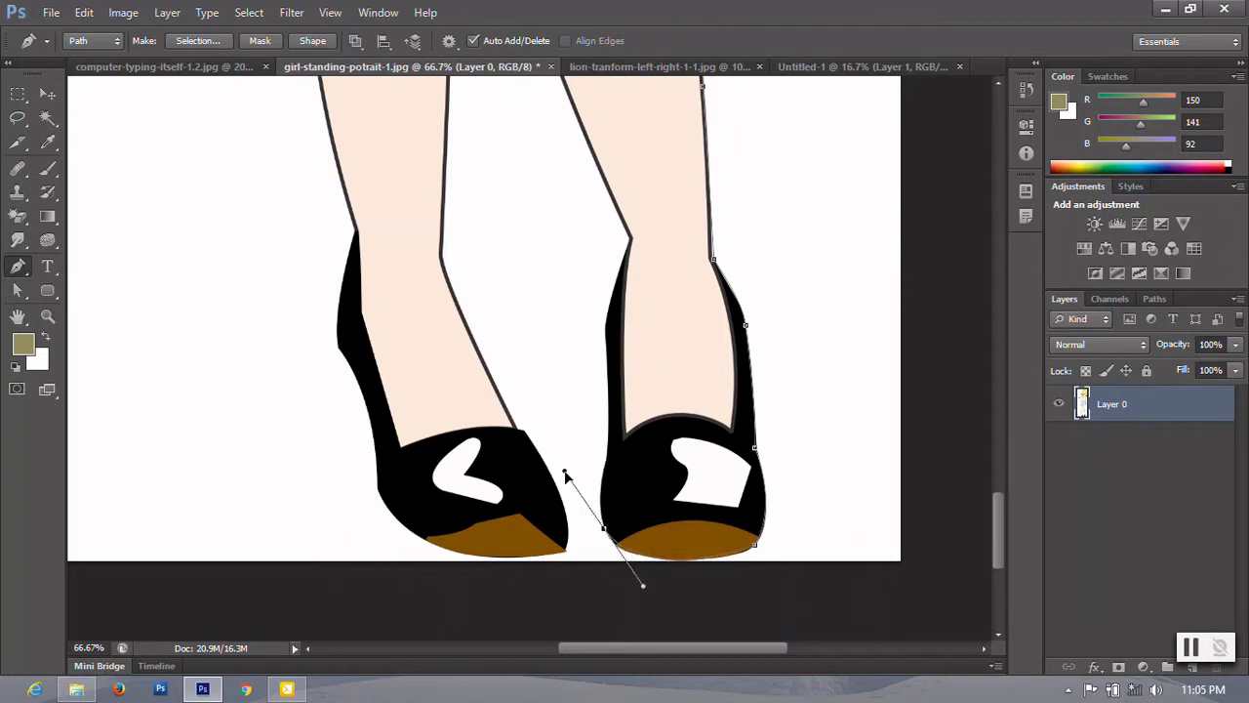
key("ctrl+z")
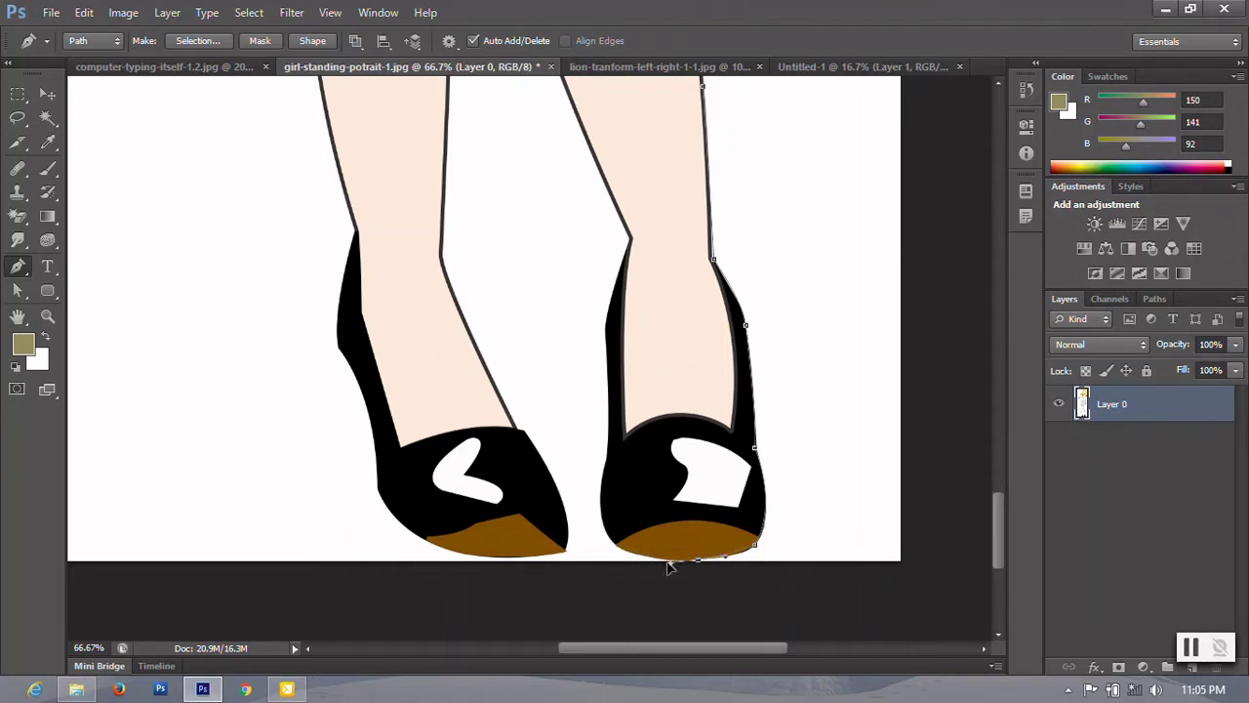
left_click_drag(670, 566, 657, 570)
mouse_move(608, 538)
left_mouse_down()
mouse_move(636, 564)
mouse_move(574, 552)
left_mouse_up()
left_click(609, 539, "alt")
mouse_move(411, 533)
left_mouse_down()
mouse_move(347, 495)
mouse_move(381, 501)
left_mouse_up()
left_click(412, 533, "alt")
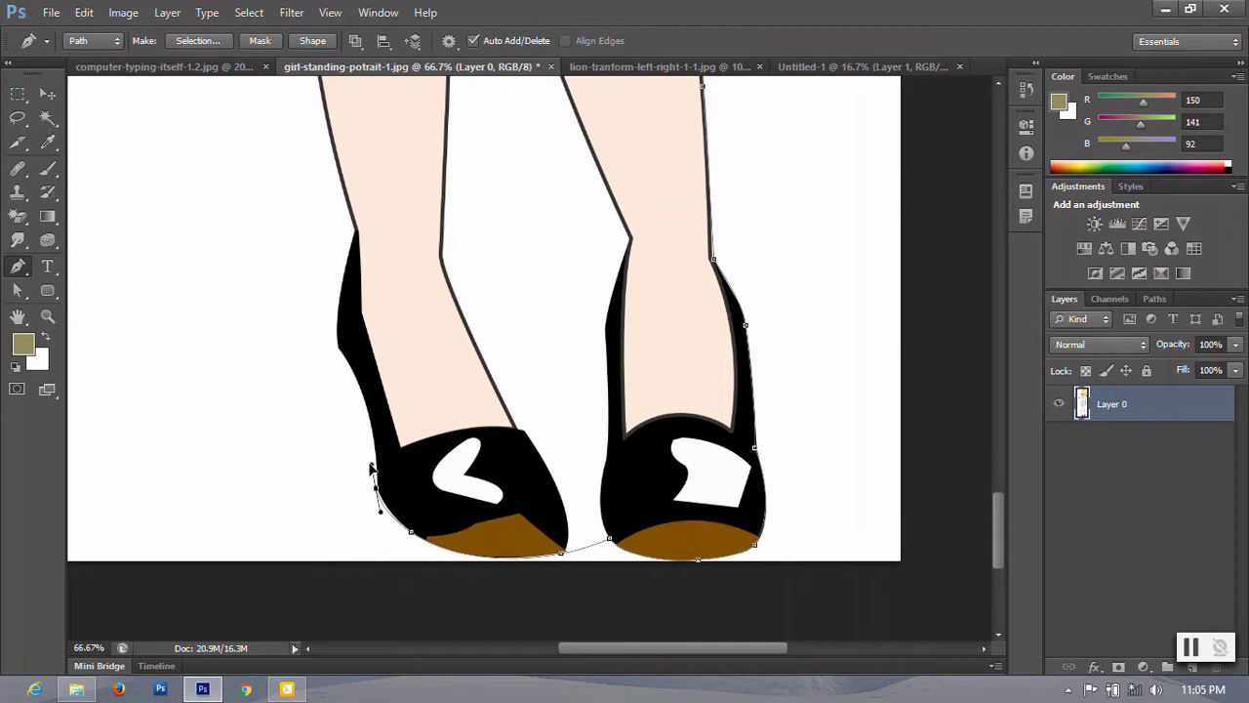
left_click_drag(337, 345, 296, 290)
left_click(337, 345, "alt")
Step: Add a corner anchor at the left ankle and curve the path up the left calf
scroll(340, 353, "up", 1)
scroll(339, 354, "up", 2)
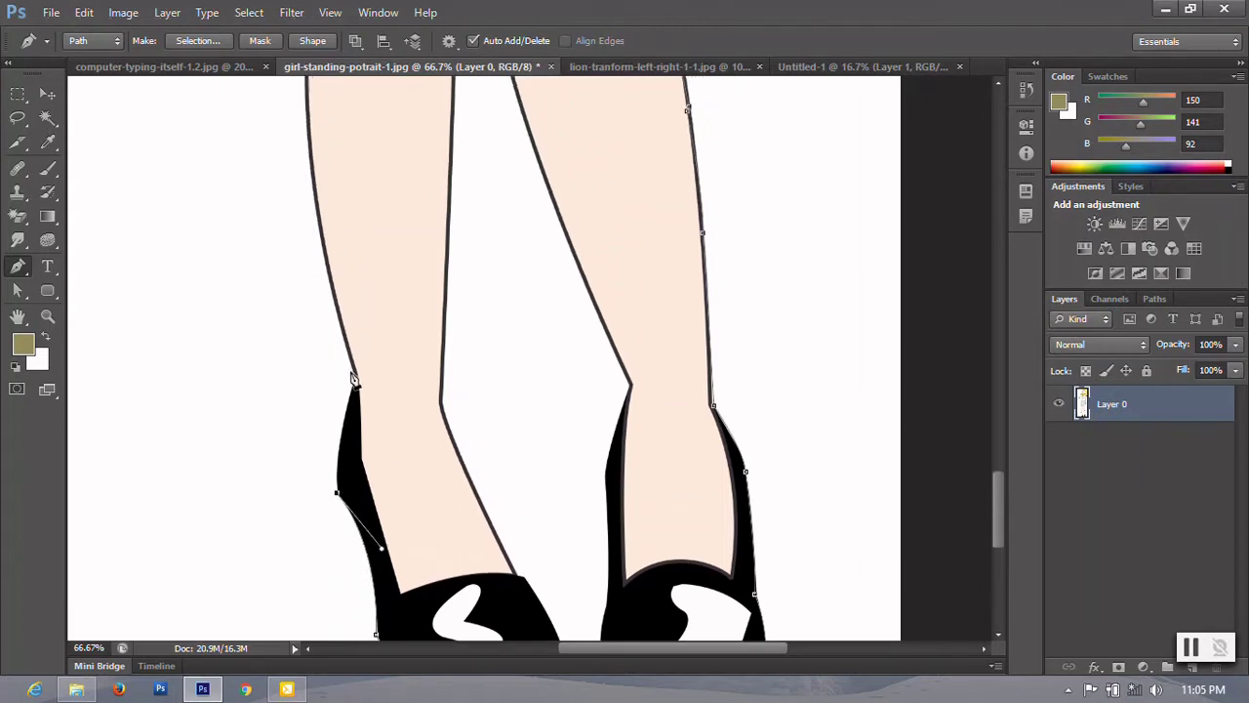
left_click_drag(354, 379, 372, 316)
left_click(355, 380, "alt")
scroll(342, 363, "up", 3)
mouse_move(316, 324)
left_mouse_down()
mouse_move(329, 254)
mouse_move(299, 187)
mouse_move(358, 133)
left_mouse_up()
Step: Trace the path up the left leg and thigh to a corner at the skirt's bottom left
left_click(315, 324, "alt")
scroll(314, 318, "up", 3)
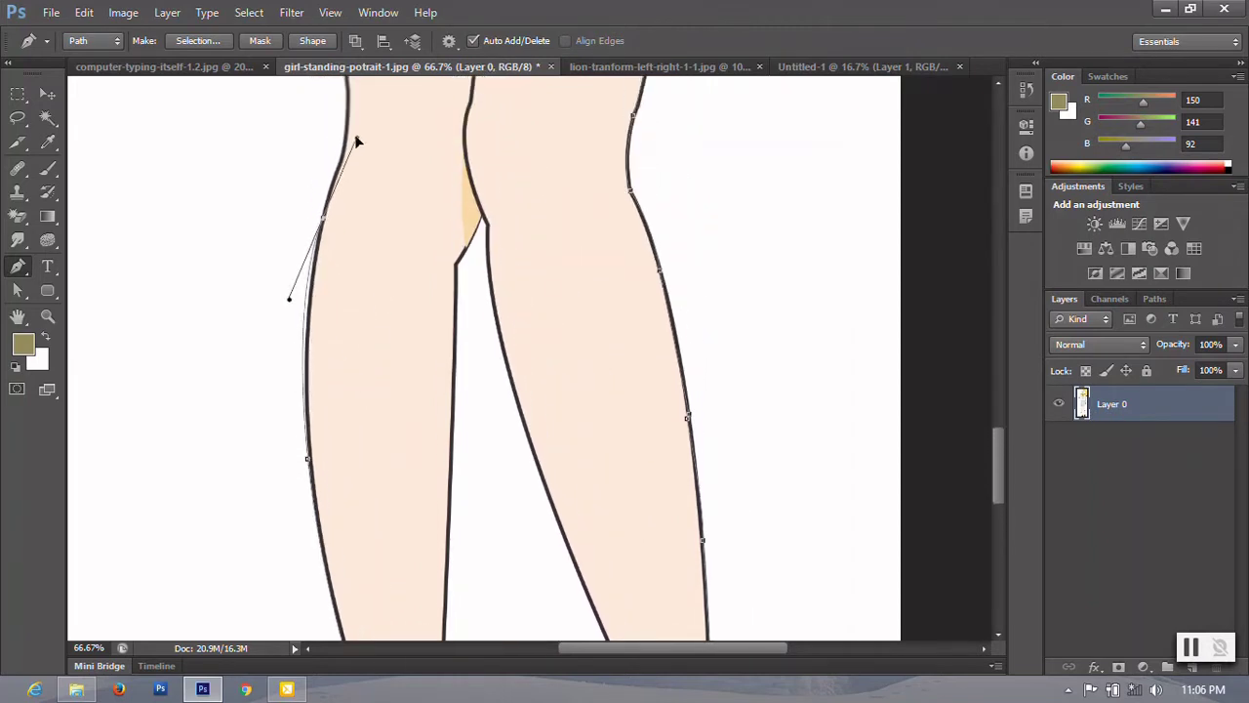
left_click(327, 225, "alt")
scroll(329, 228, "up", 4)
scroll(328, 227, "up", 1)
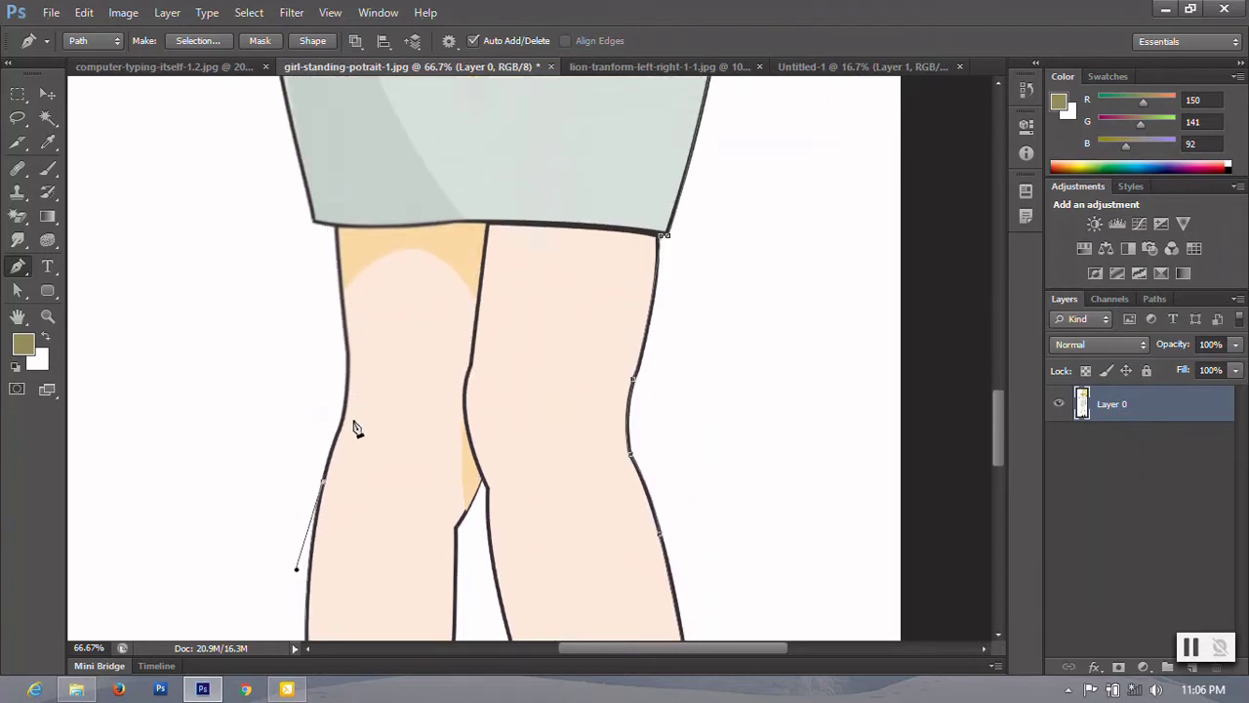
left_click(340, 430)
left_click_drag(336, 227, 309, 162)
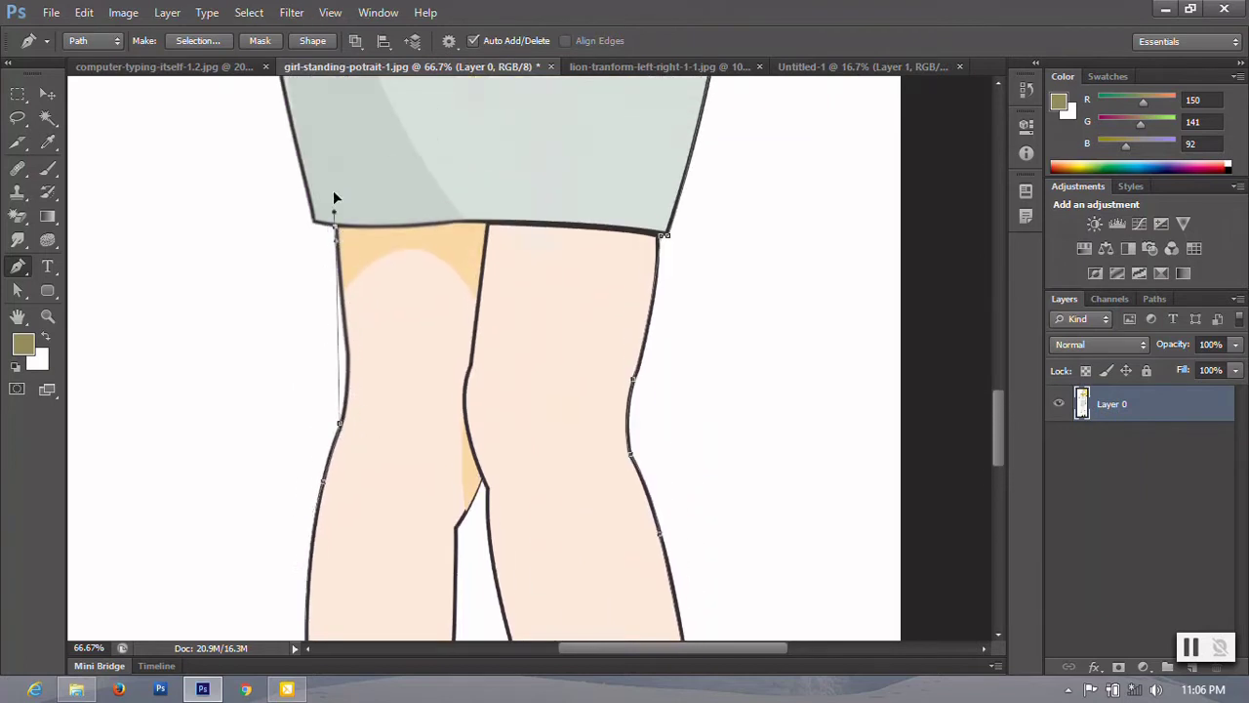
scroll(318, 107, "up", 2)
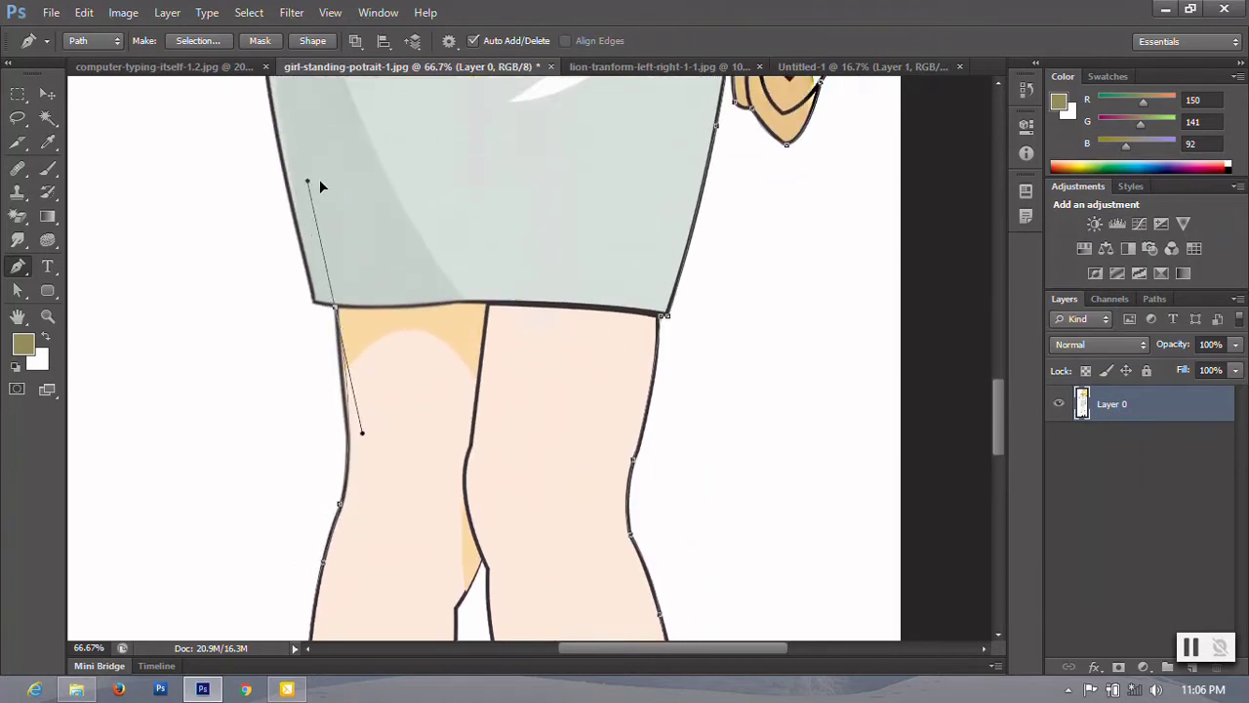
left_click(335, 308, "alt")
Step: Curve the path up the skirt's side to where it meets the hand
scroll(315, 308, "up", 5)
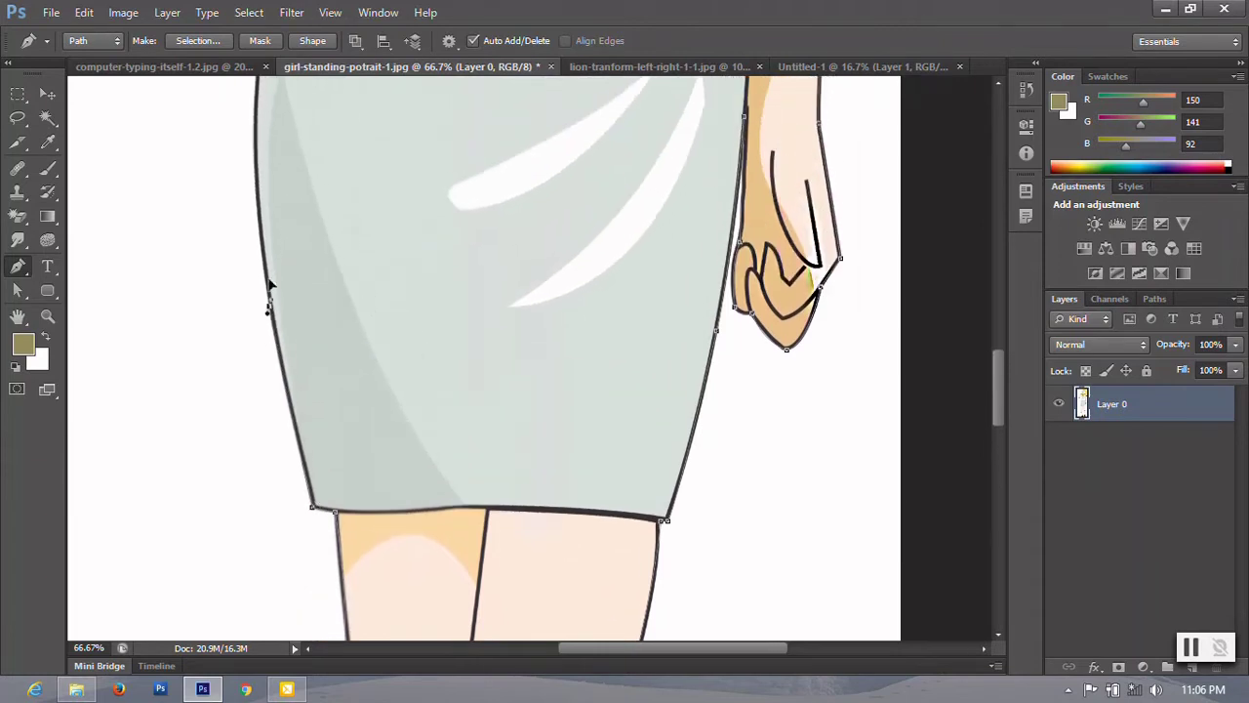
left_click_drag(277, 381, 264, 216)
scroll(270, 312, "up", 5)
scroll(257, 303, "up", 2)
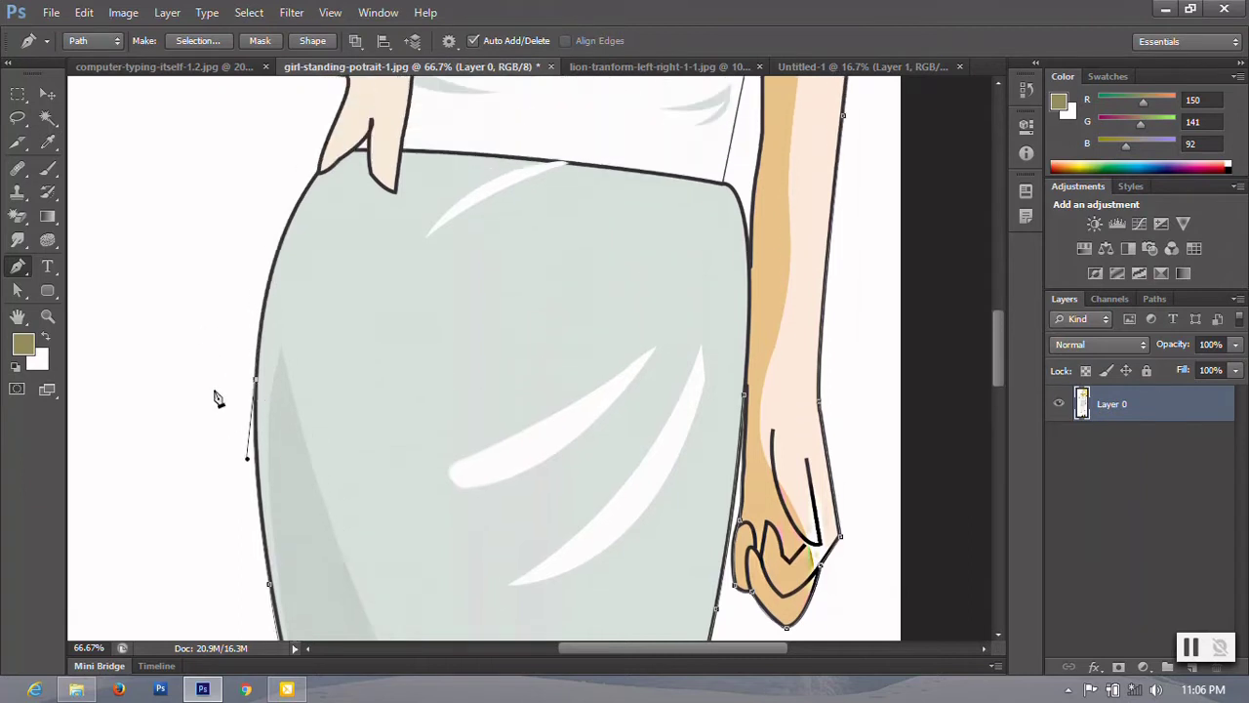
scroll(289, 355, "up", 3)
left_click_drag(318, 294, 389, 192)
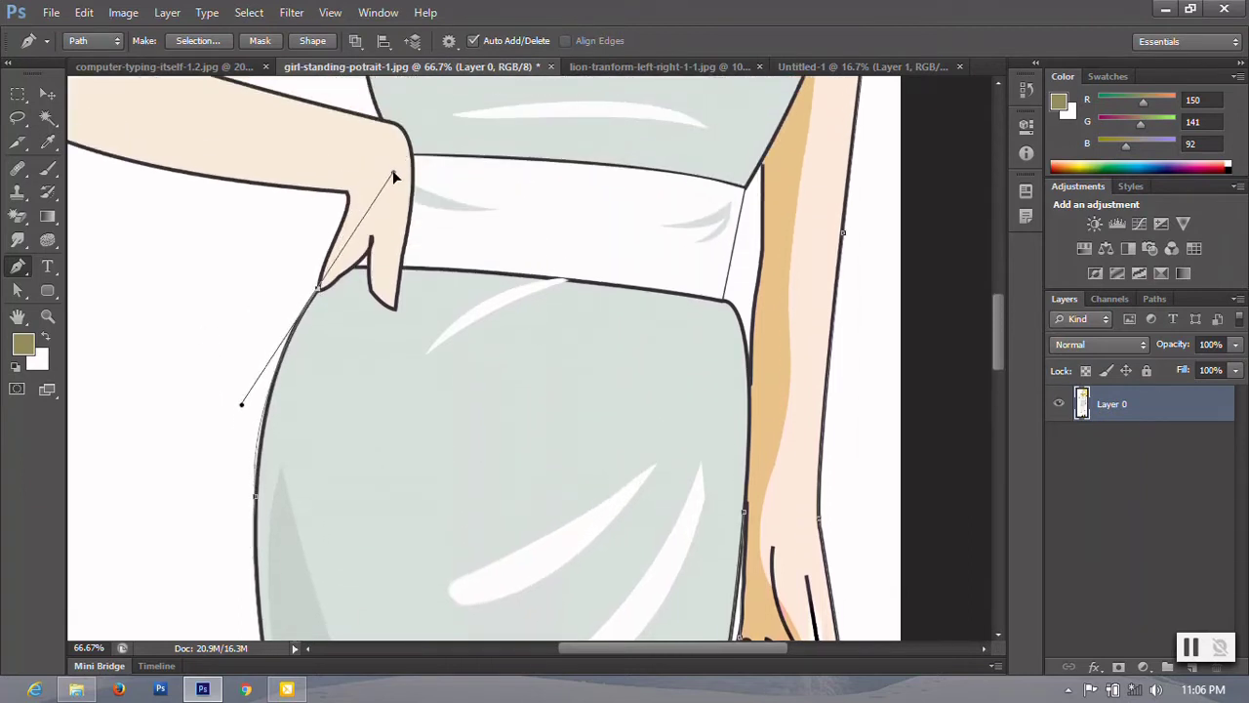
scroll(323, 300, "up", 3)
left_click_drag(318, 402, 334, 359)
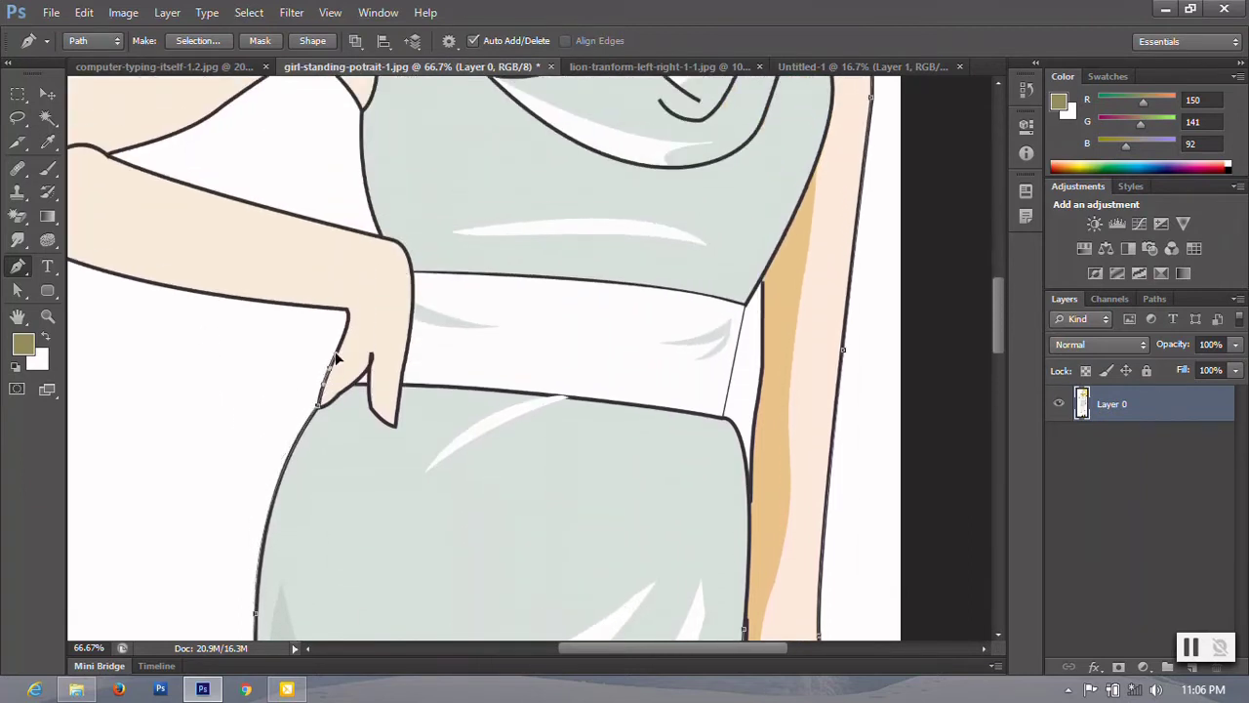
Step: Trace around the hand corner, along the underside of the arm, the elbow and the top of the arm
left_click_drag(337, 312, 306, 318)
left_click_drag(275, 379, 620, 456)
left_click_drag(407, 336, 280, 291)
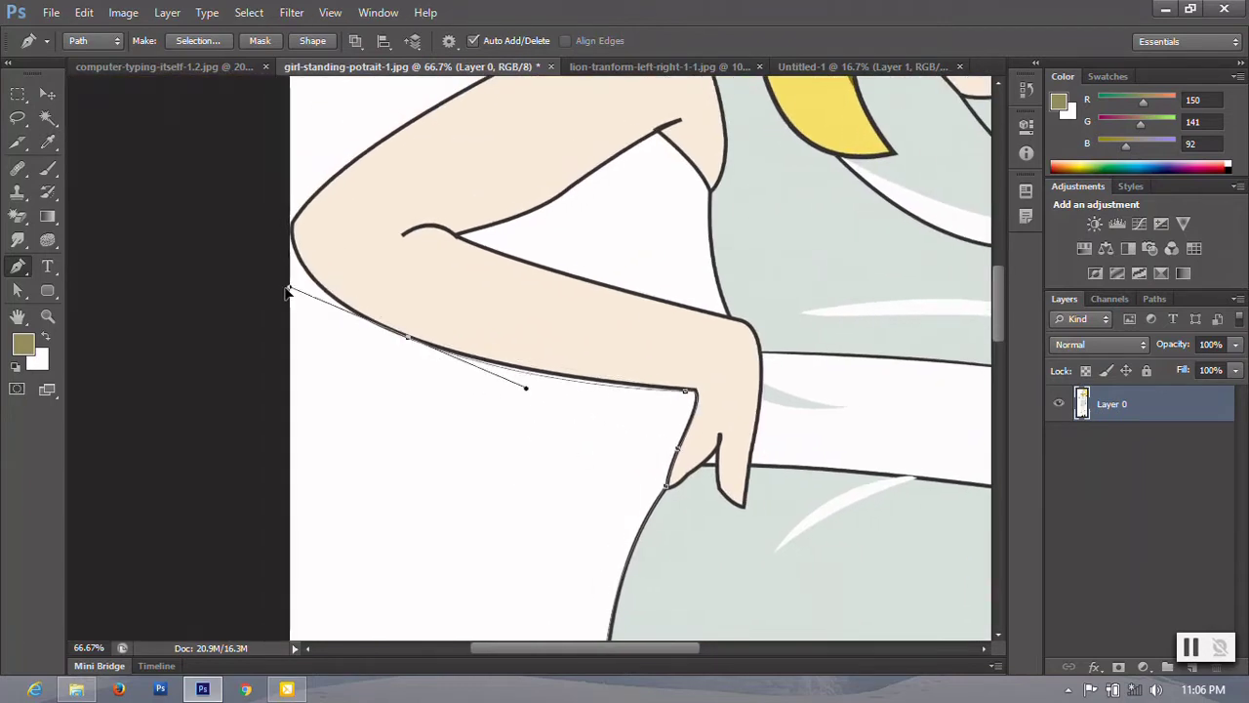
left_click(407, 338, "alt")
left_click_drag(291, 223, 300, 154)
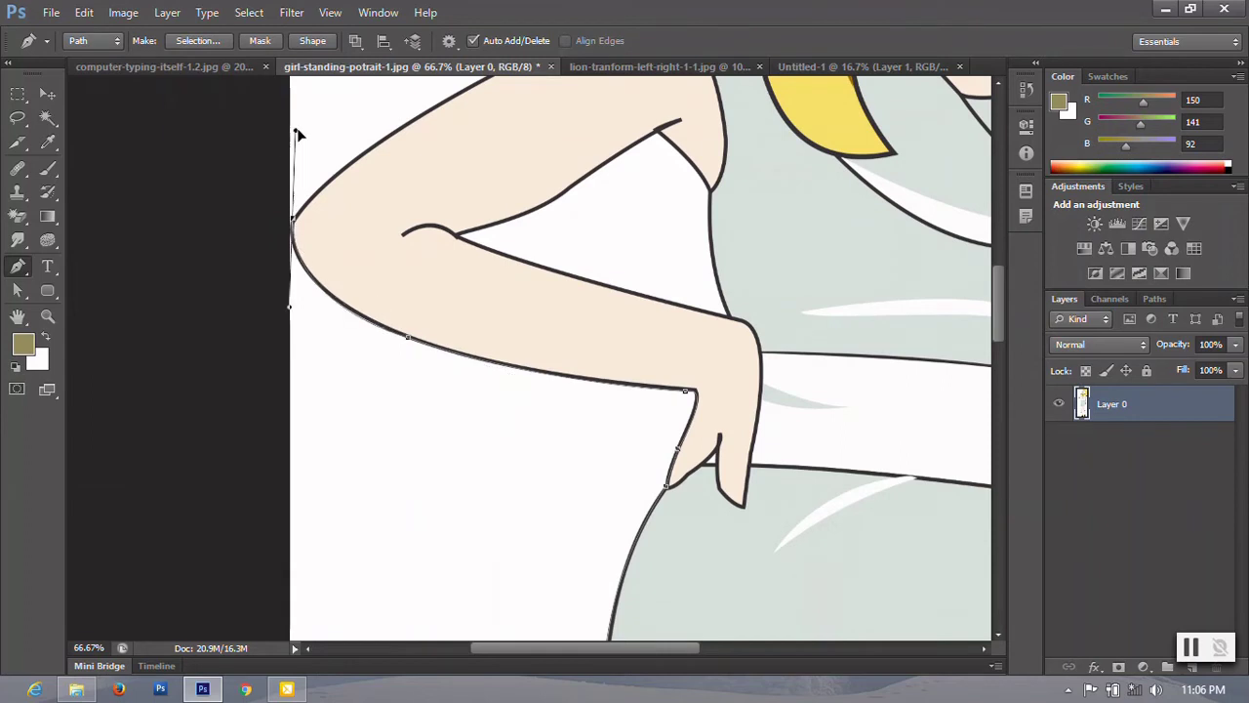
left_click(293, 222, "alt")
scroll(387, 303, "up", 3)
scroll(387, 302, "up", 1)
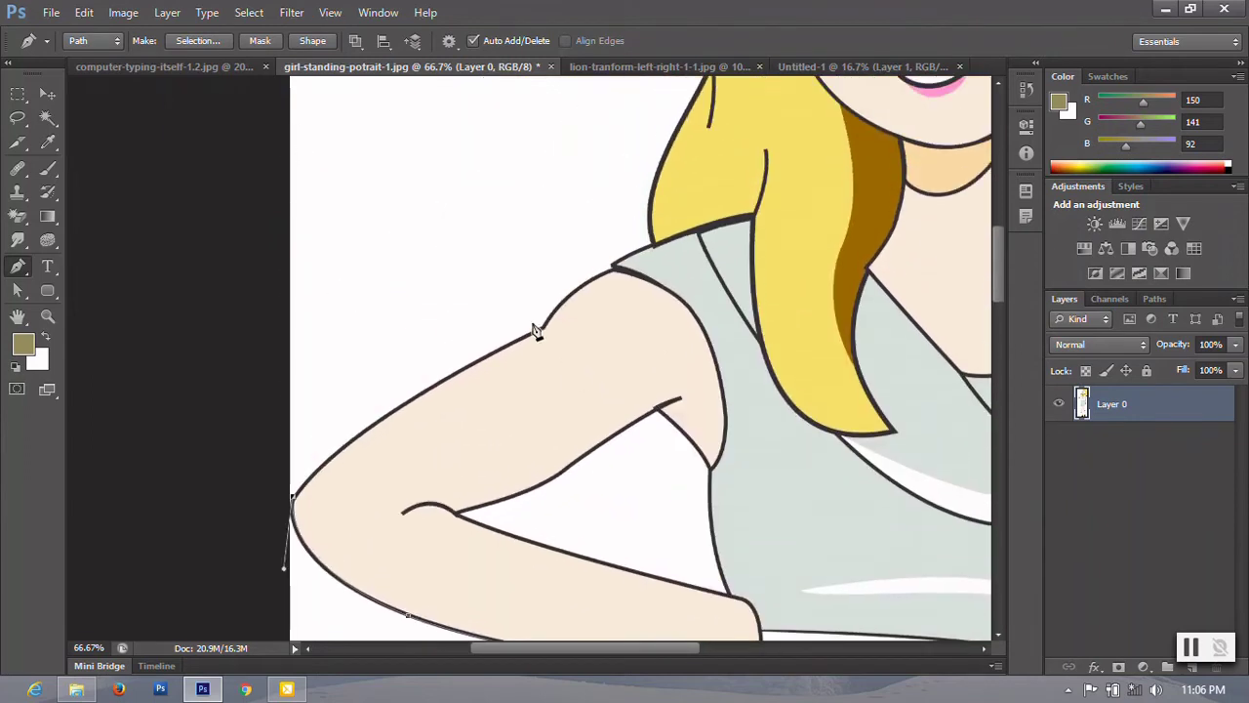
left_click_drag(540, 328, 771, 212)
left_click(543, 329, "alt")
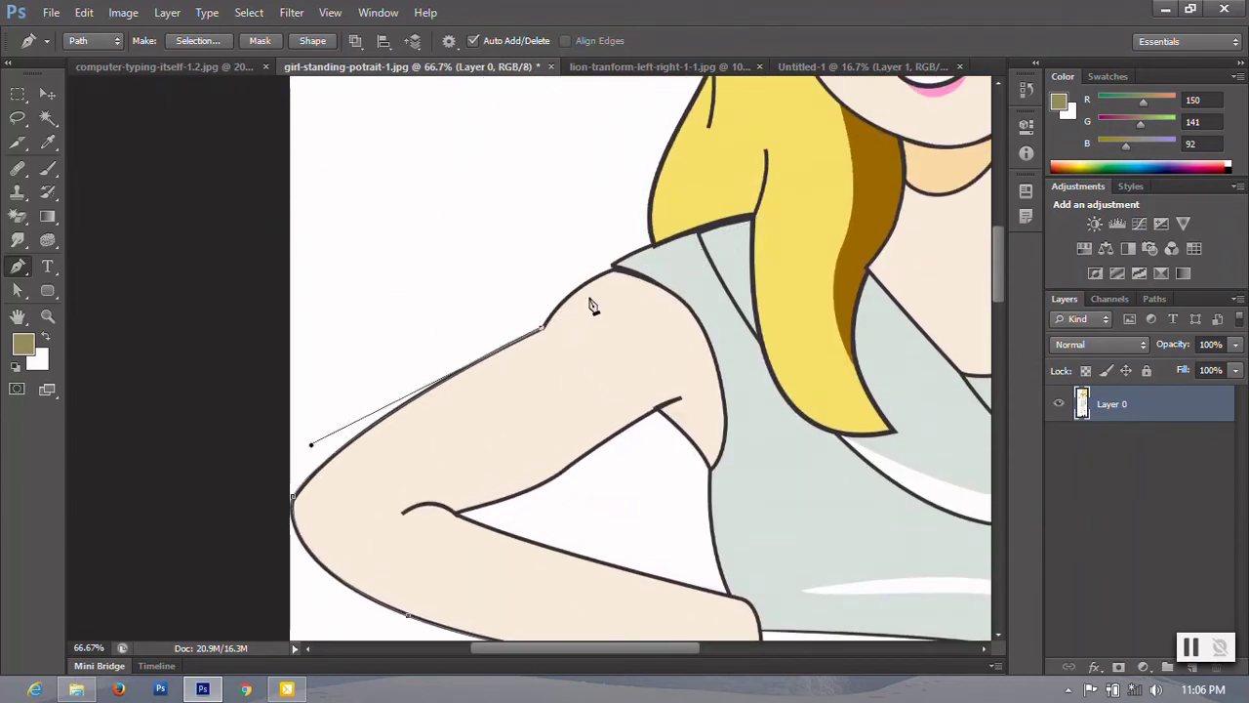
Step: Continue the path over the shoulder, up the hair's edge and across the top of the hair
left_click_drag(615, 266, 669, 254)
scroll(655, 250, "up", 7)
scroll(573, 388, "down", 3)
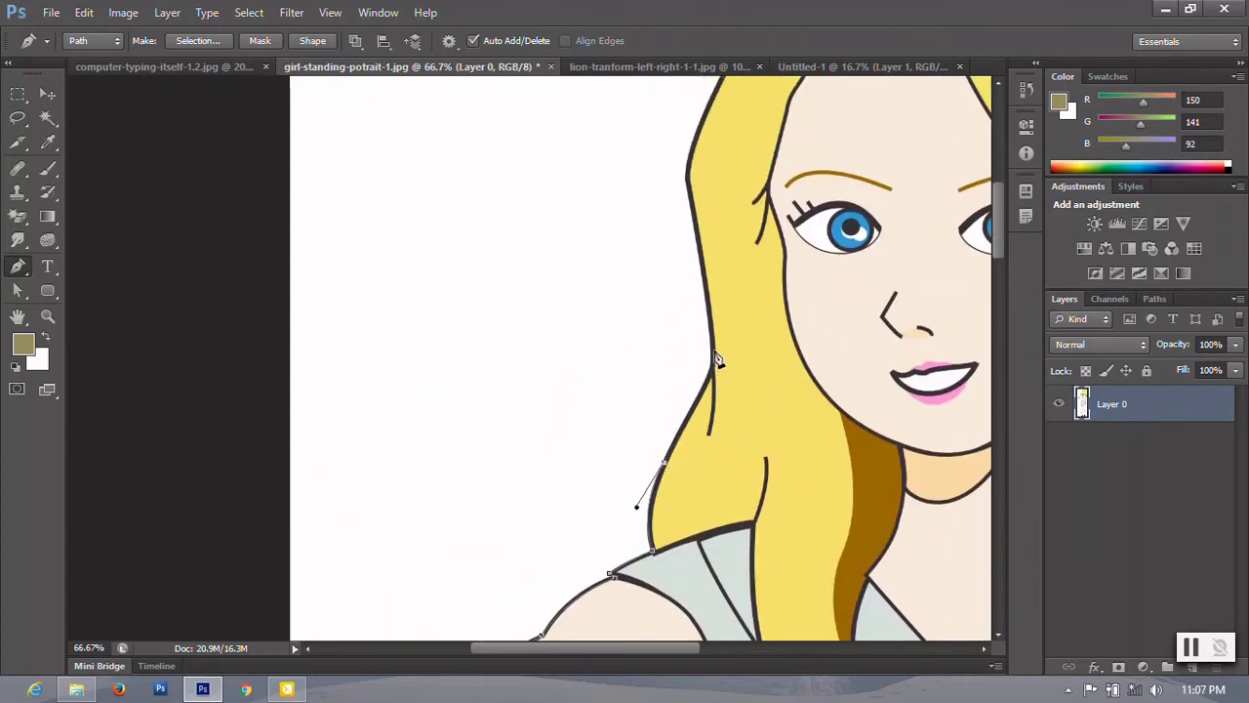
left_click_drag(710, 332, 687, 306)
left_click(685, 184)
left_click_drag(683, 183, 264, 549)
mouse_move(434, 271)
left_mouse_down()
mouse_move(521, 184)
mouse_move(510, 145)
left_mouse_up()
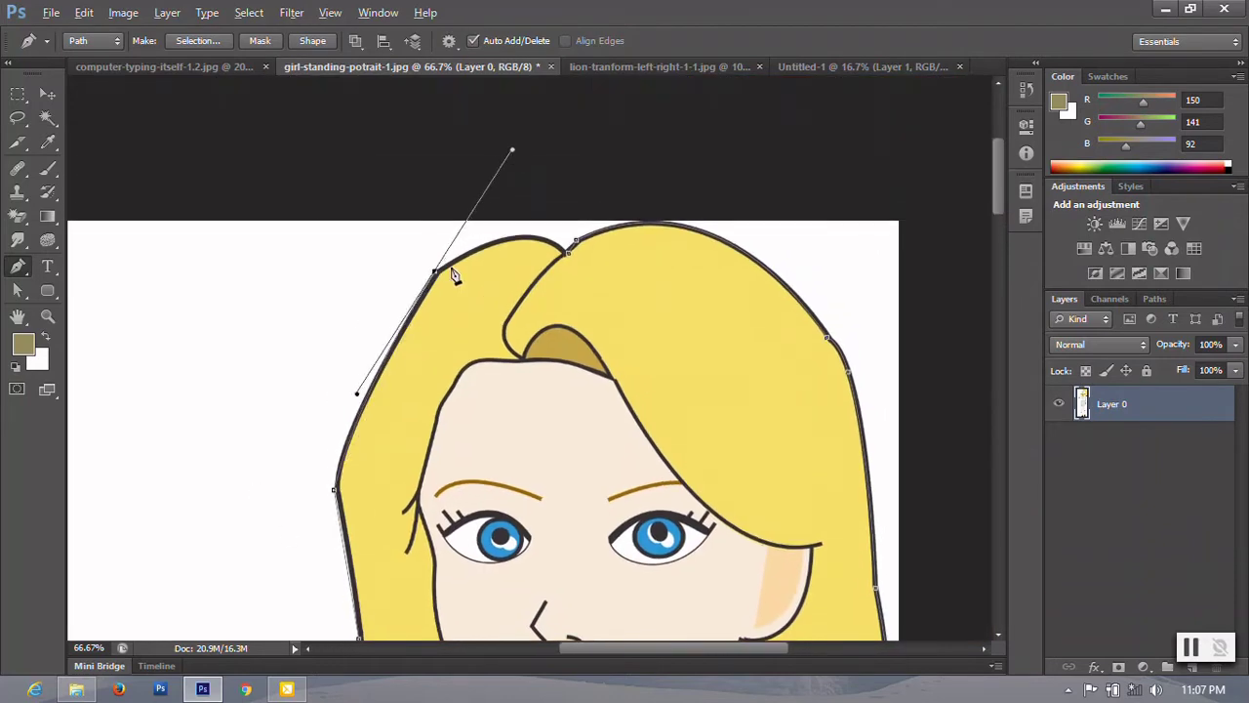
left_click(435, 273, "alt")
Step: Close the path at its starting anchor and convert it to a selection with Make Selection
left_click(569, 254)
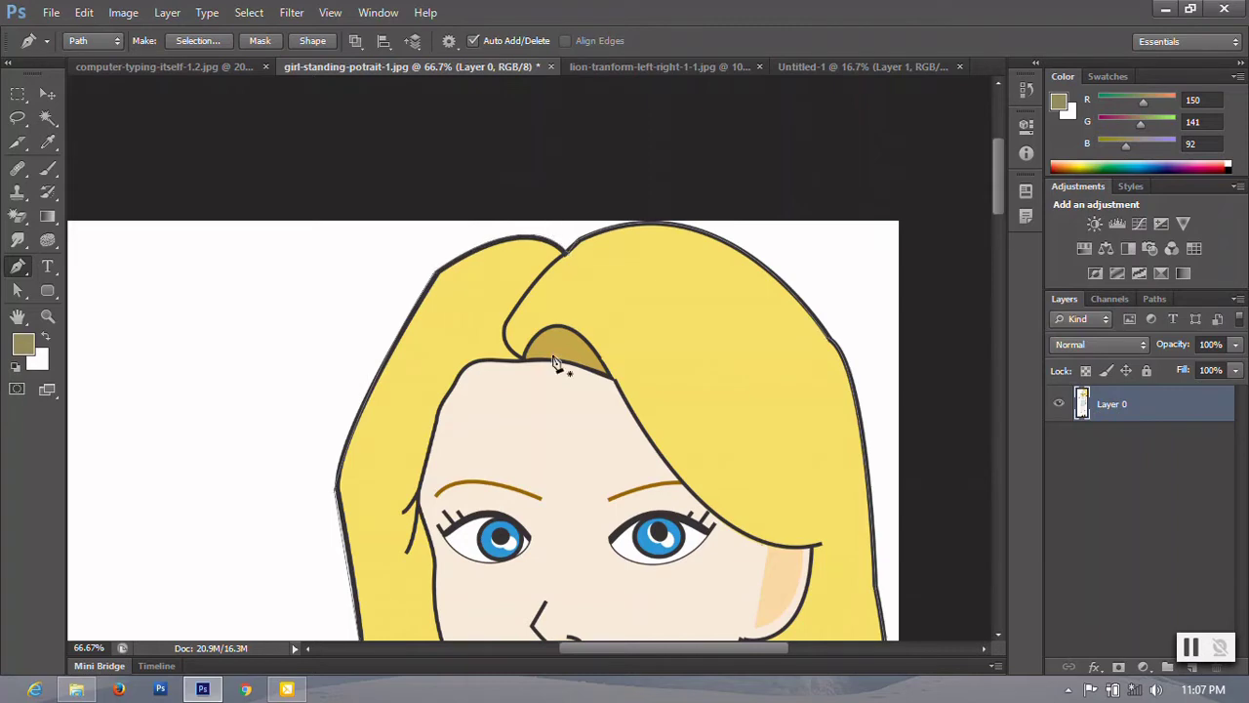
right_click(612, 305)
left_click(674, 388)
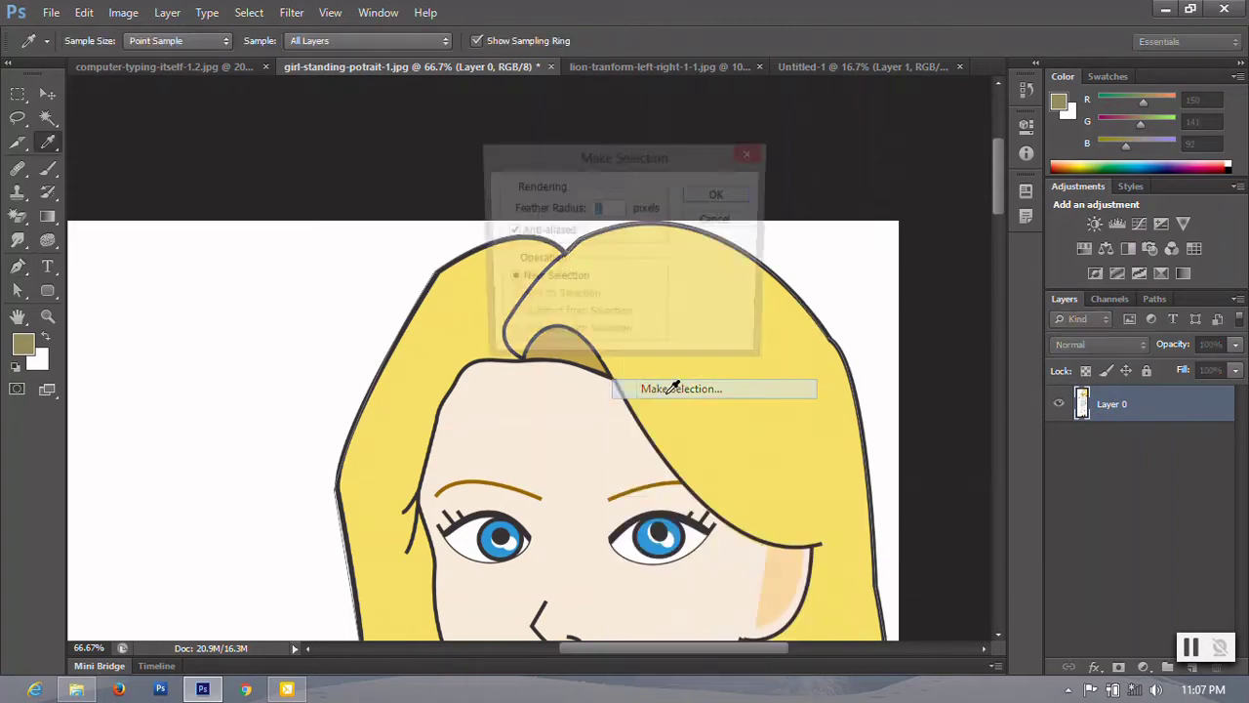
left_click(716, 192)
scroll(718, 447, "down", 5)
Step: Undo the stray anchor near the shoes, restore the girl selection, and switch to the Move tool
scroll(717, 447, "down", 2)
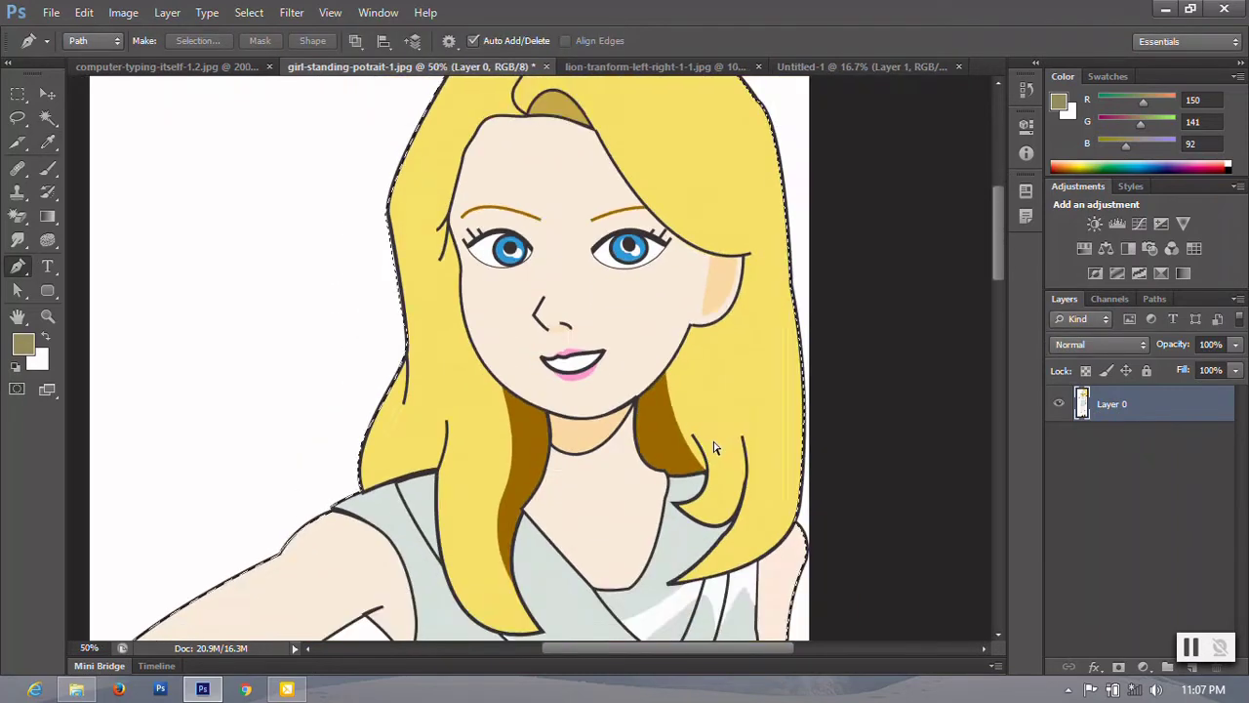
scroll(713, 440, "down", 2)
scroll(689, 423, "down", 3)
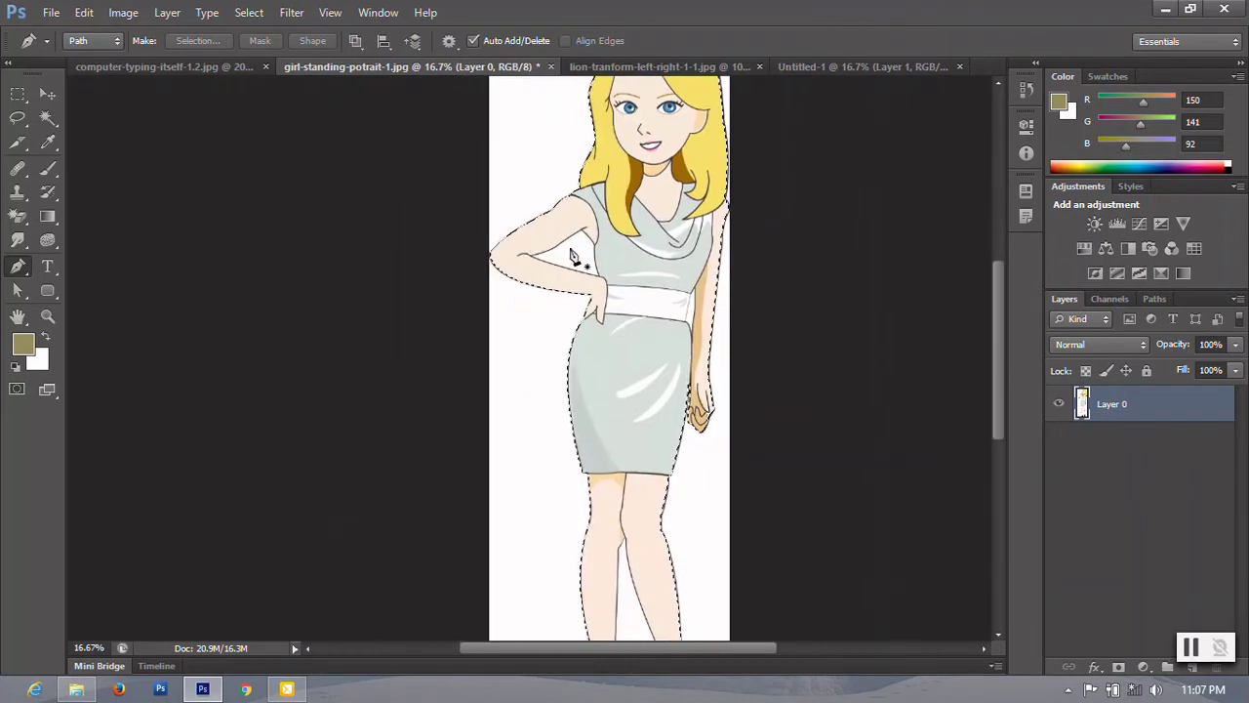
scroll(576, 352, "down", 3)
left_click(621, 547)
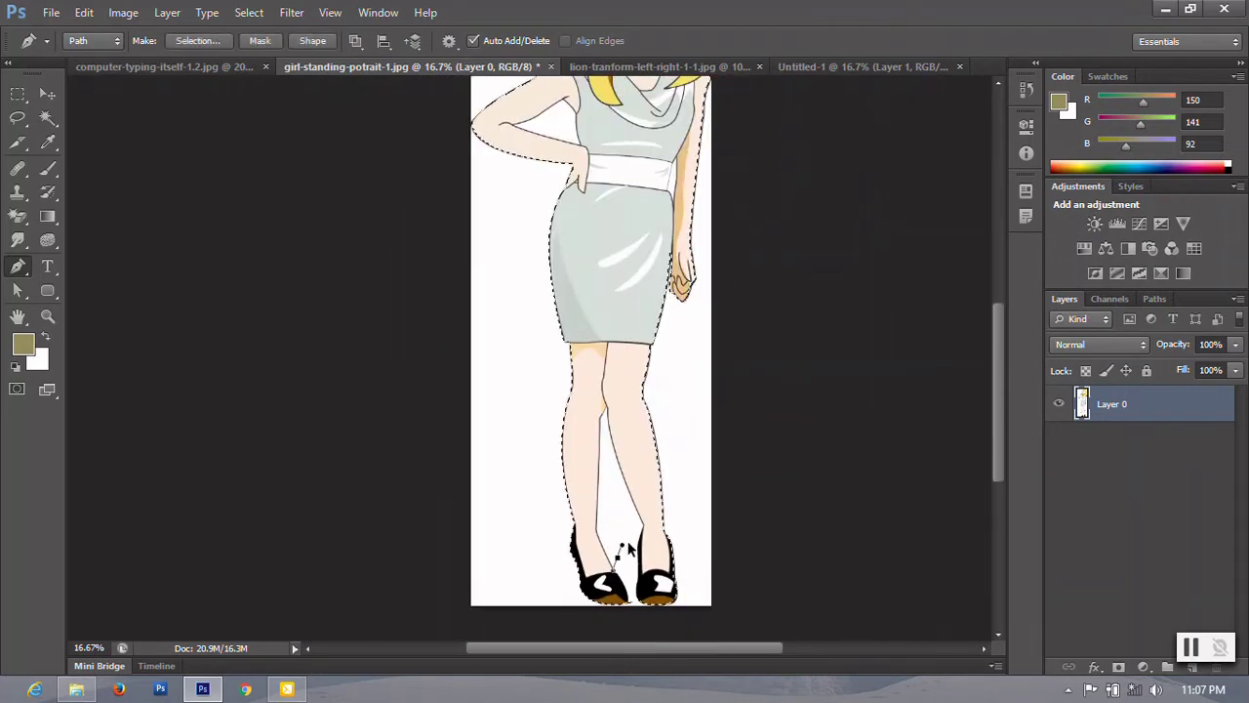
key("ctrl+z")
scroll(814, 644, "up", 2)
key("ctrl+d")
key("ctrl+z")
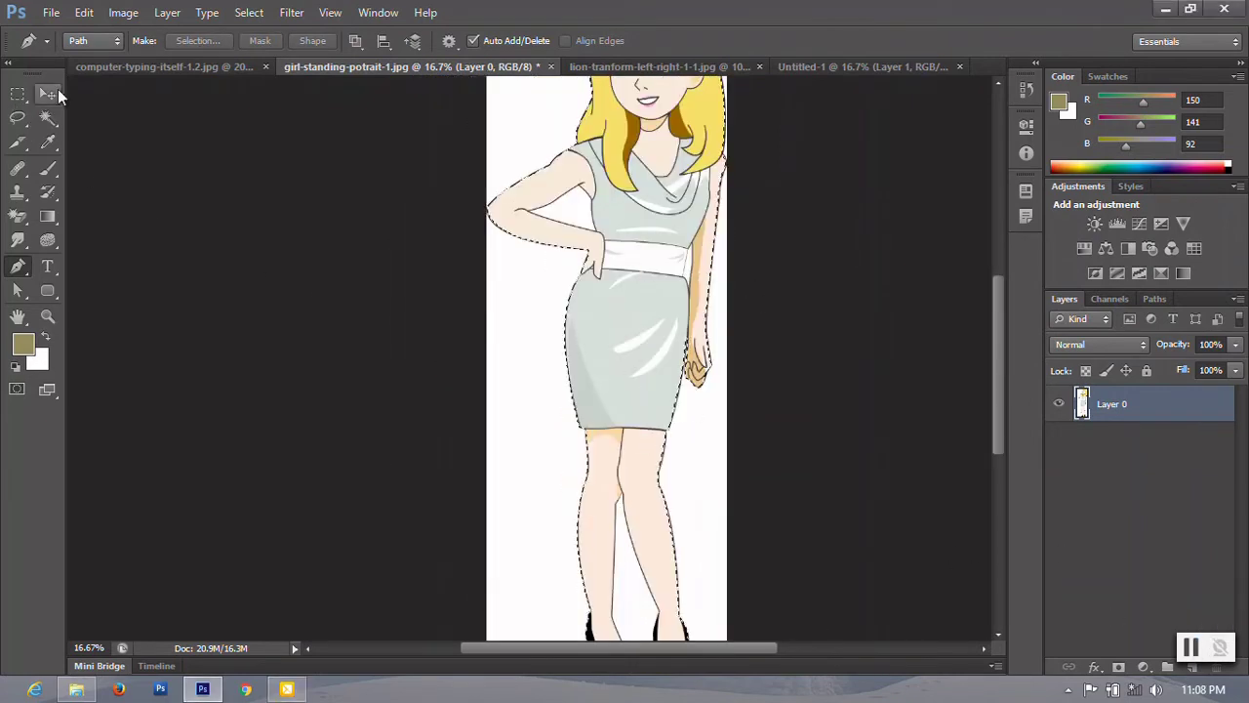
left_click(48, 94)
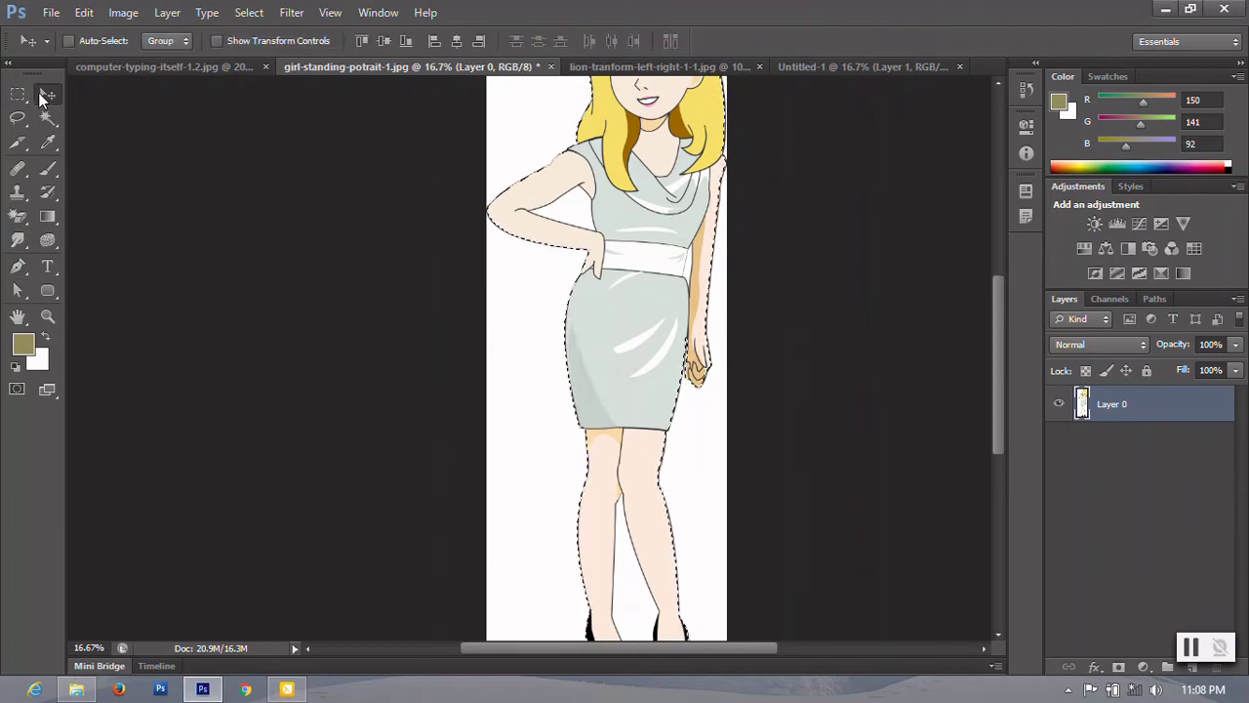
Step: Create a new Photo-preset document, 10 × 8 inches at 300 ppi, with a transparent background
left_click(51, 12)
left_click(56, 30)
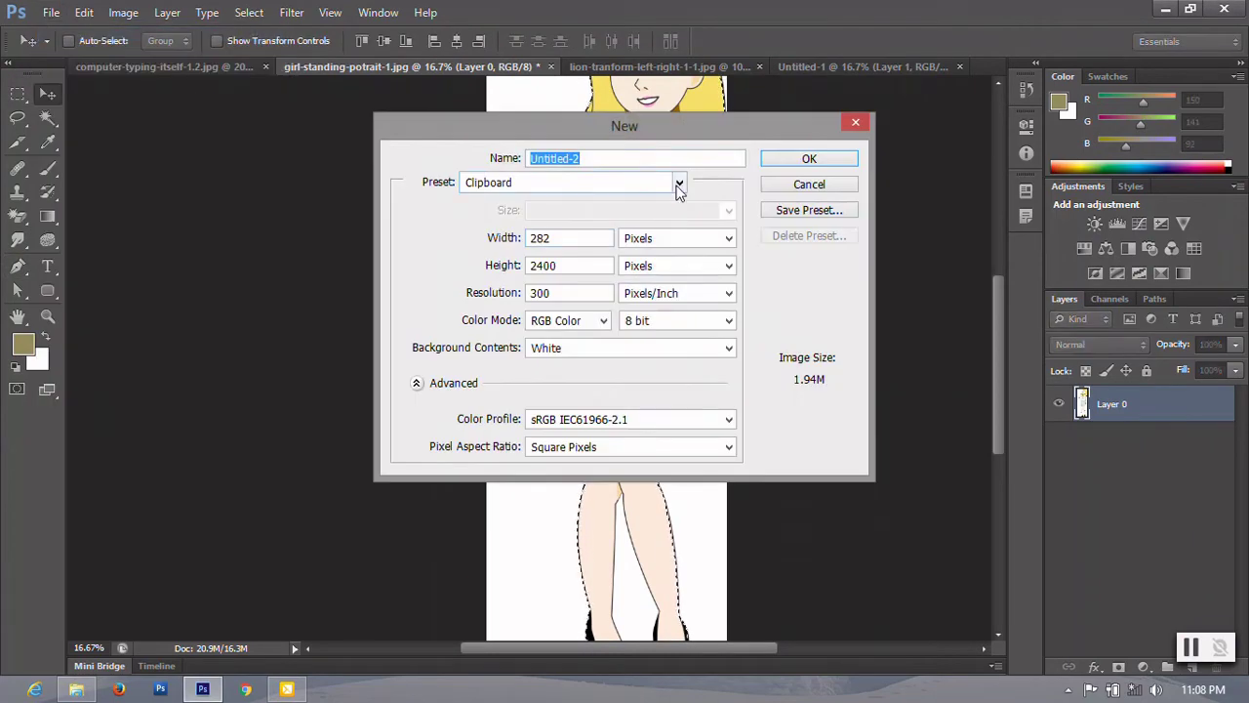
left_click(667, 183)
left_click(583, 273)
left_click(630, 347)
left_click(571, 380)
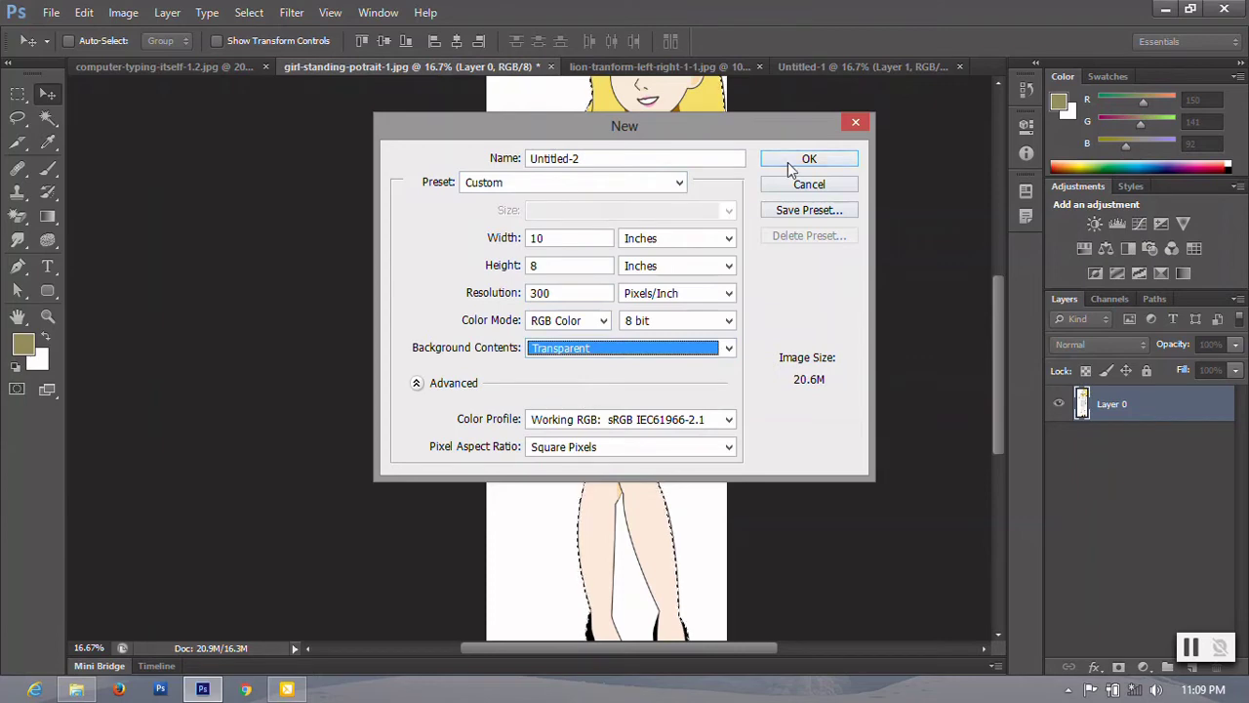
key("Return")
left_click(322, 66)
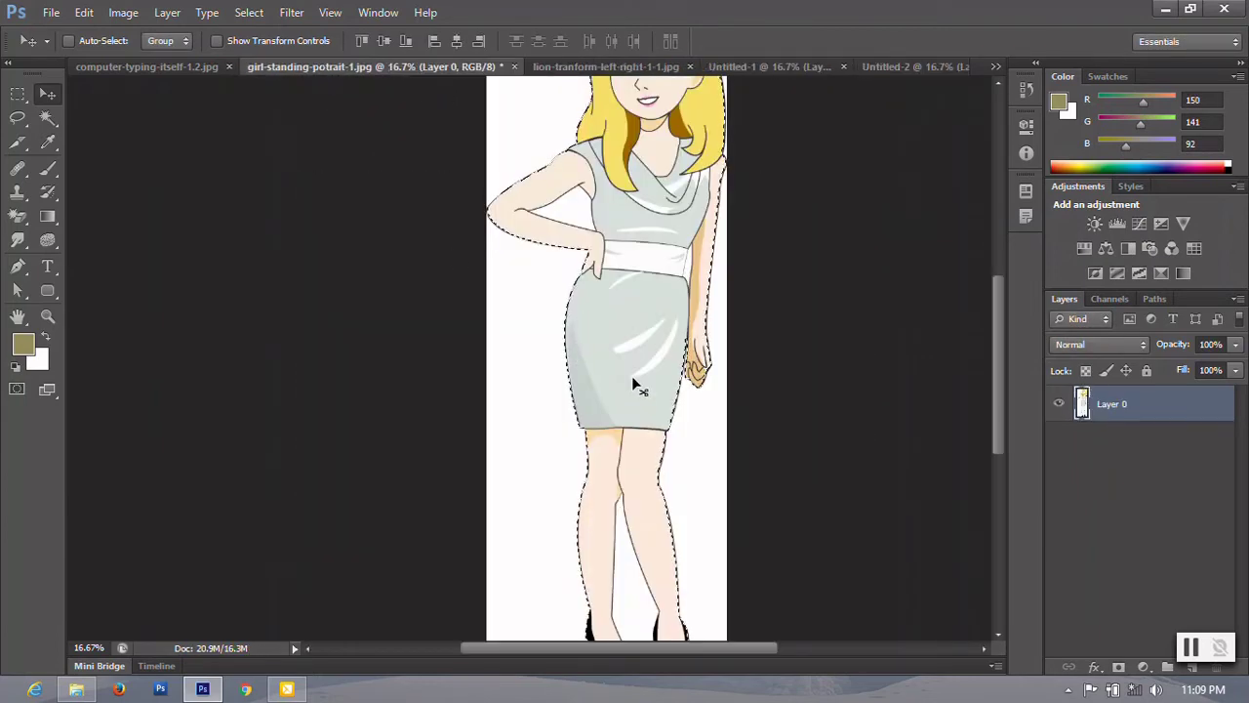
Step: Drag the selected girl into Untitled-2 and Free Transform her smaller to fit the canvas
mouse_move(649, 361)
left_mouse_down()
mouse_move(849, 136)
mouse_move(511, 384)
left_mouse_up()
key("ctrl+plus")
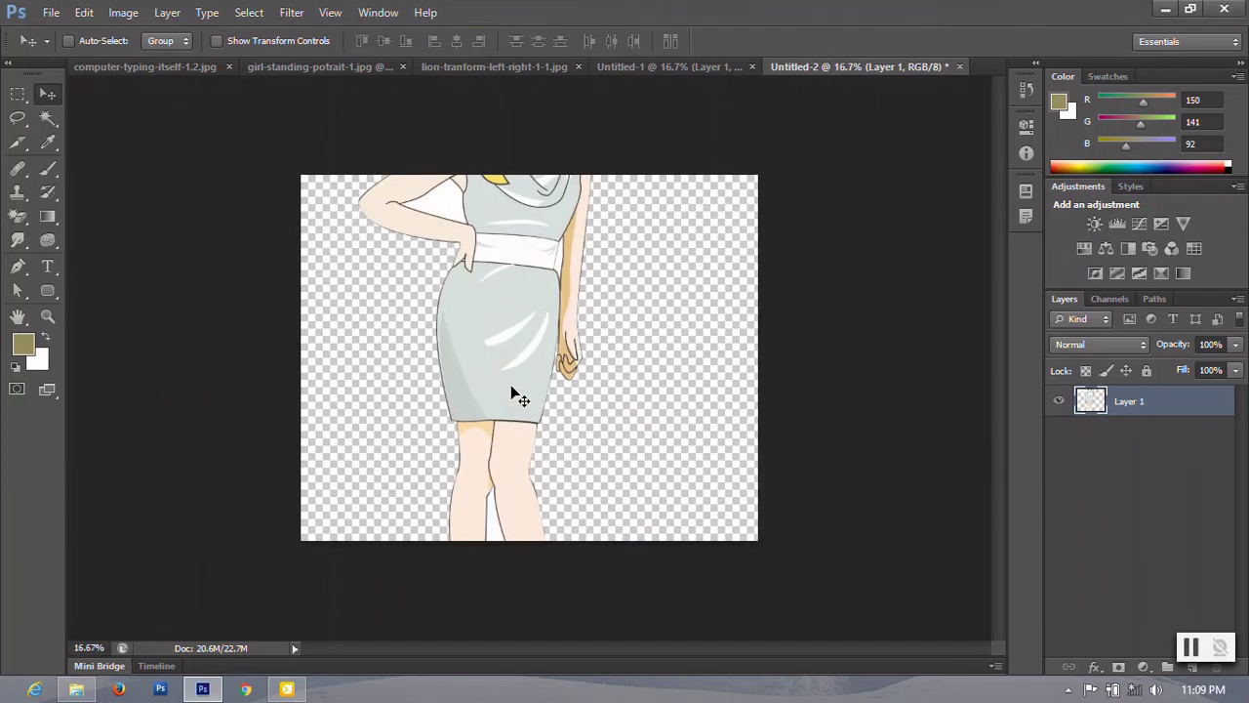
key("ctrl+t")
key("ctrl+minus")
key("ctrl+minus")
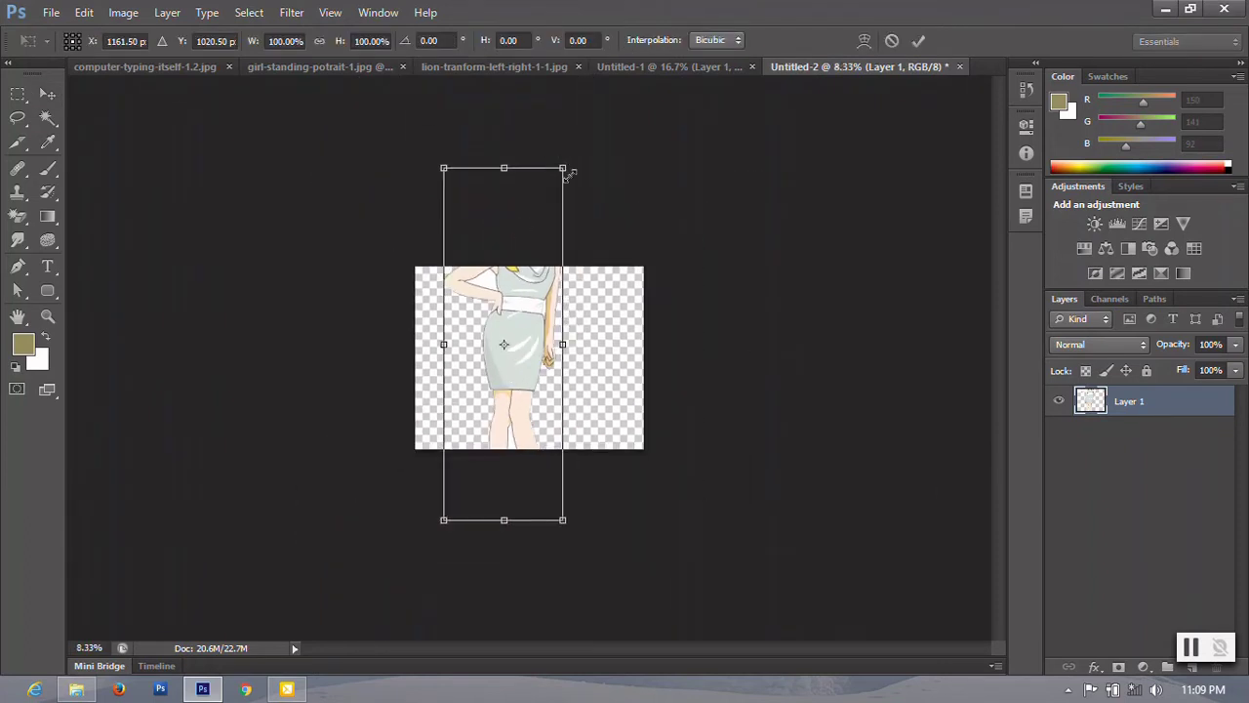
left_click_drag(563, 169, 510, 361, "alt")
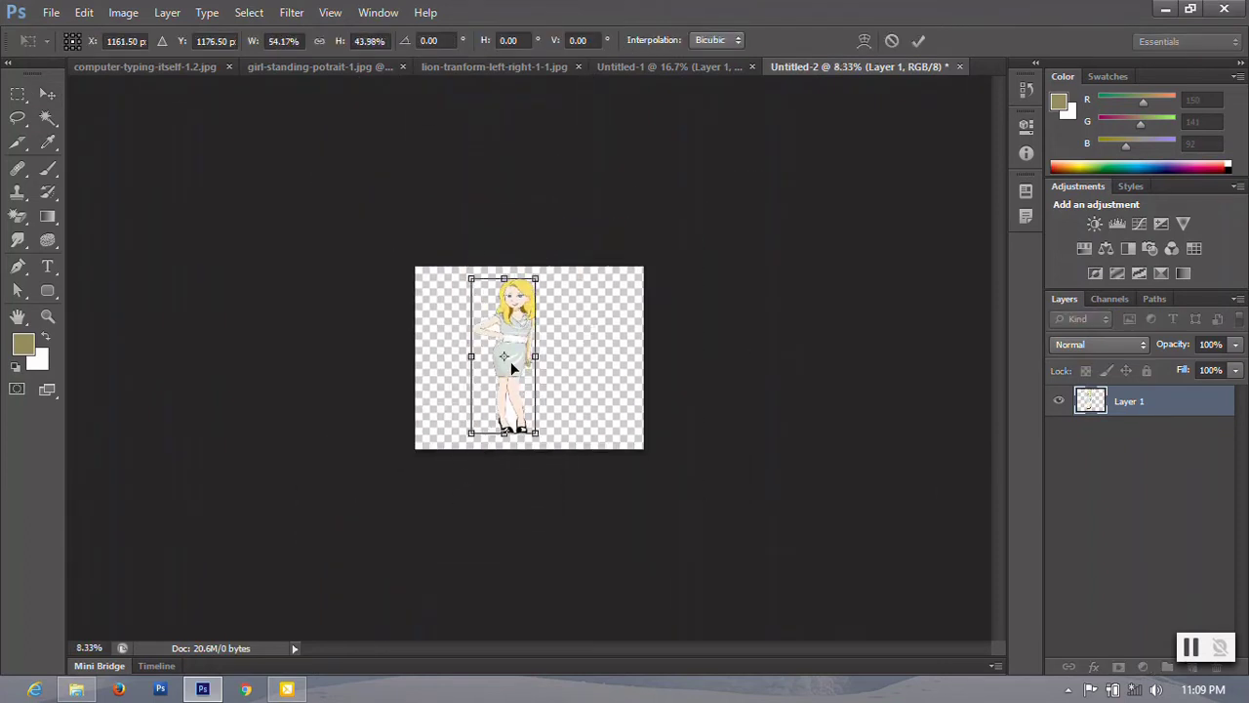
key("ctrl+plus")
key("ctrl+plus")
key("ctrl+plus")
key("Return")
Step: Trace the white gap under the girl's bent arm with a Pen path and turn it into a selection
scroll(459, 361, "up", 4)
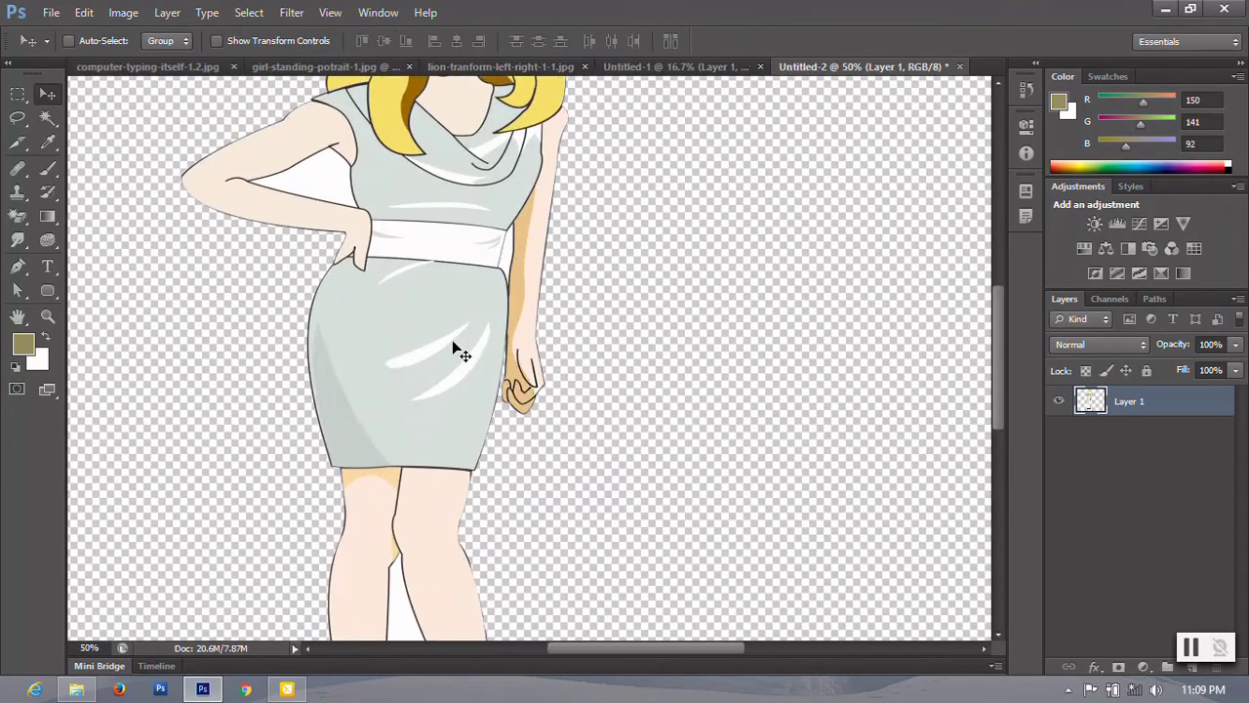
scroll(658, 536, "down", 2)
scroll(605, 406, "up", 1)
left_click_drag(605, 406, 641, 461)
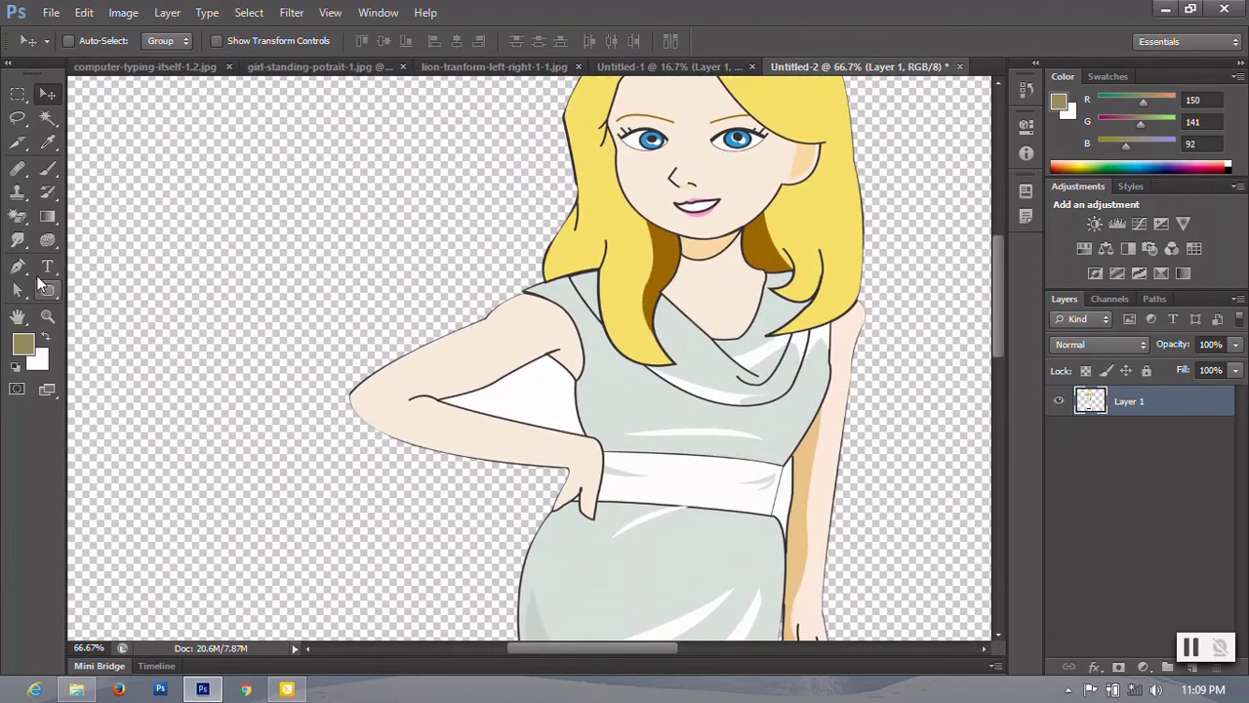
key("p")
left_click(547, 355)
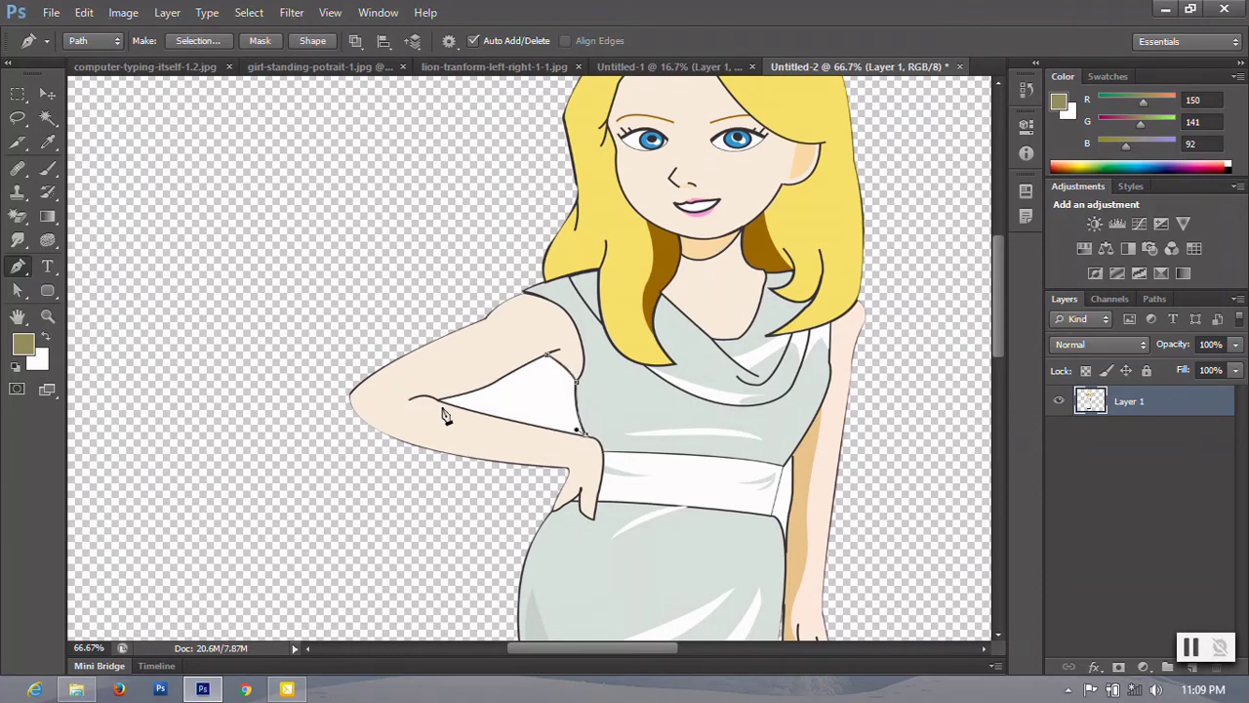
left_click_drag(423, 397, 418, 393)
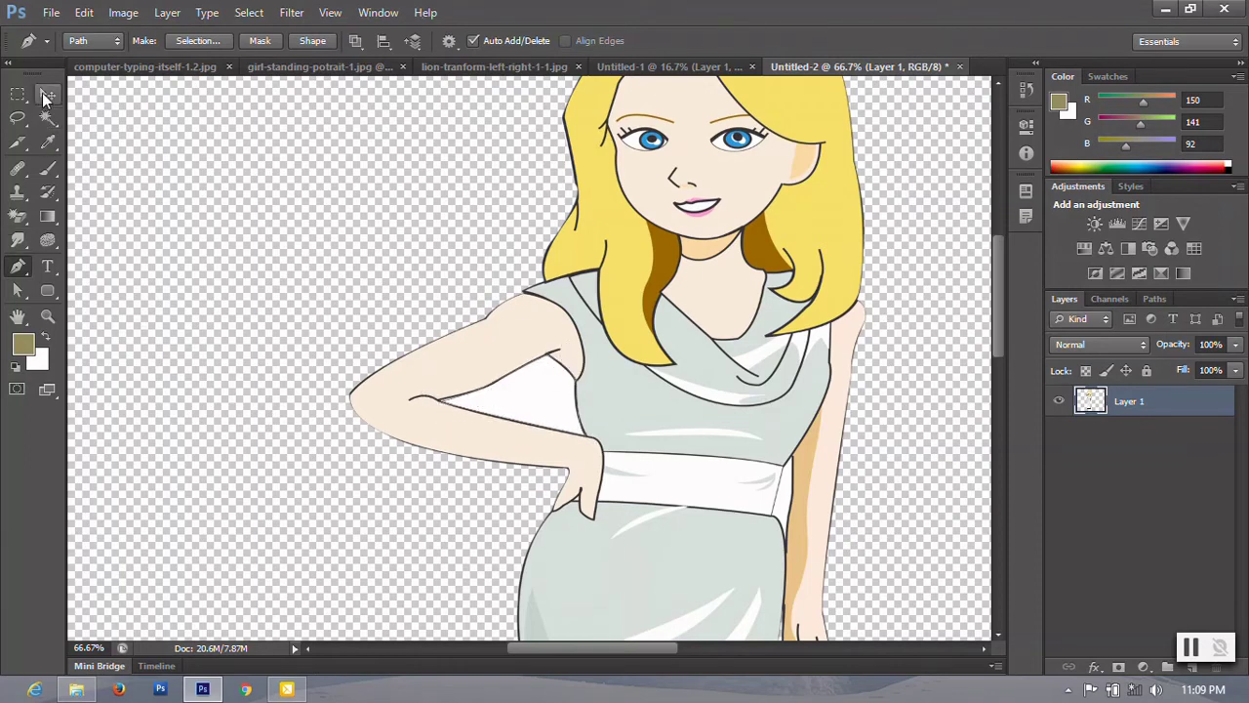
right_click(553, 410)
left_click(624, 117)
left_click(719, 195)
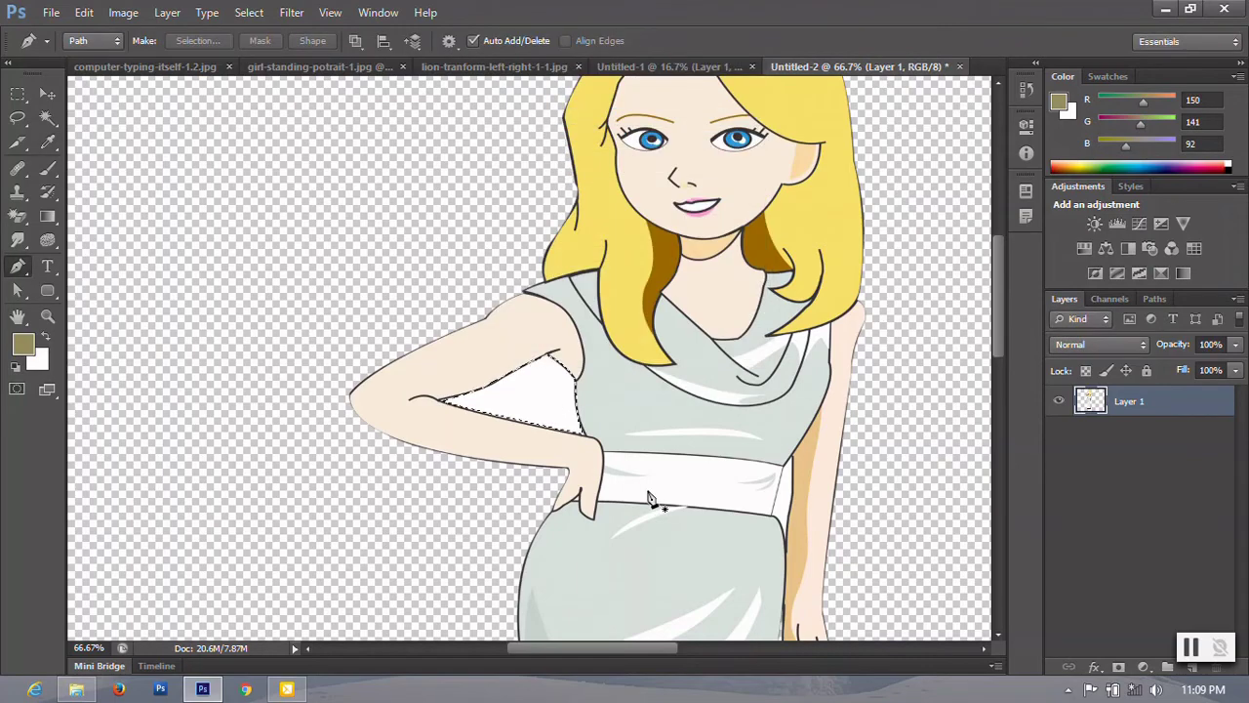
scroll(649, 497, "down", 1)
Step: Start a Pen path down the inner edge of the first leg in the gap between the thighs
scroll(586, 527, "down", 1)
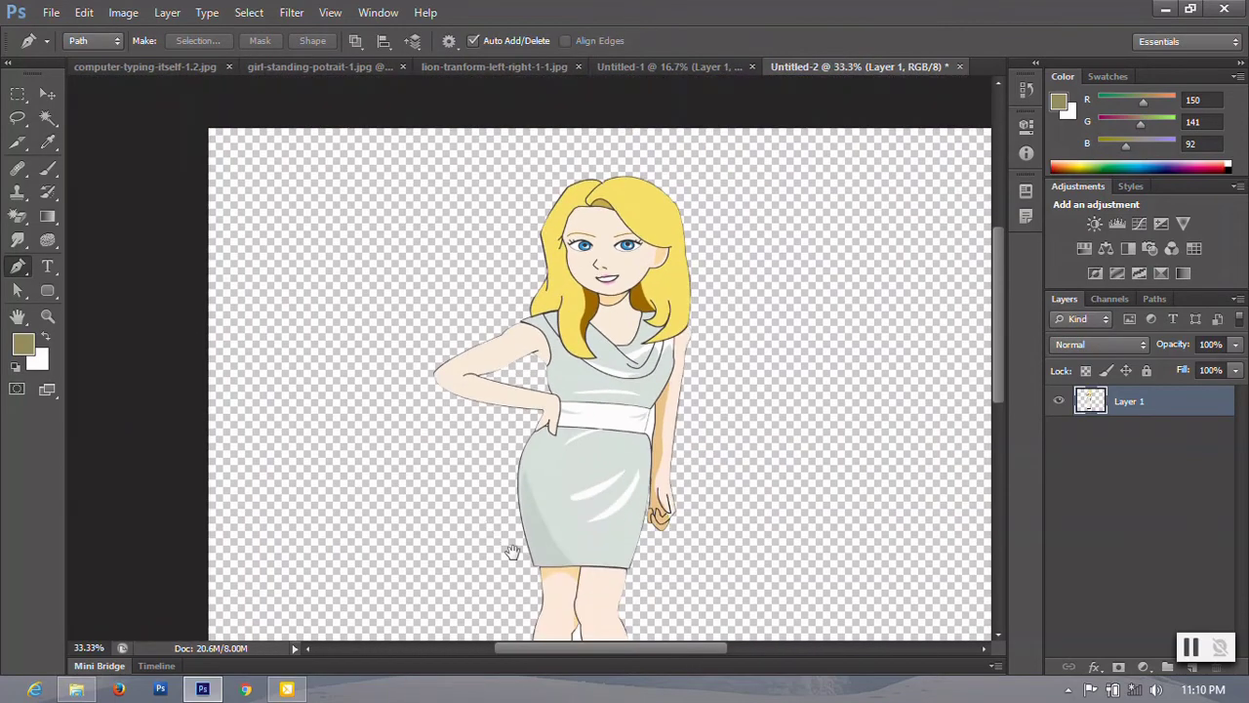
scroll(580, 316, "down", 3)
scroll(711, 564, "down", 2)
scroll(711, 564, "up", 3)
scroll(446, 326, "down", 1)
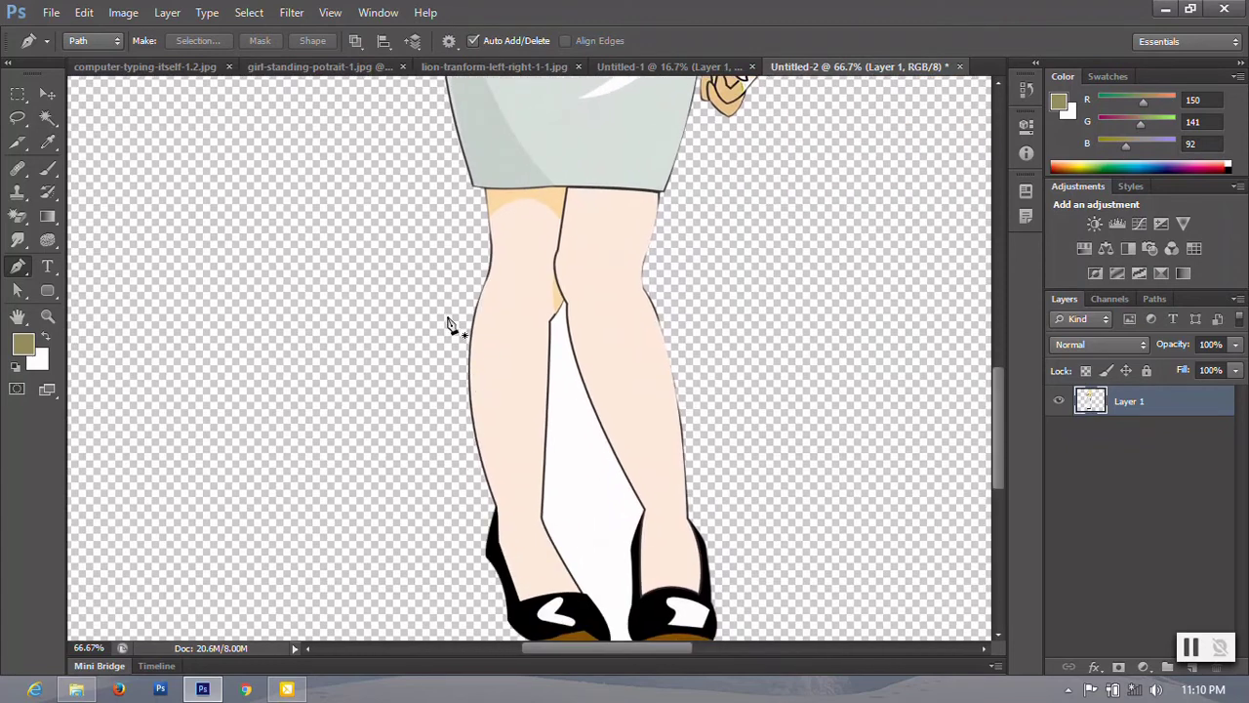
left_click(563, 304)
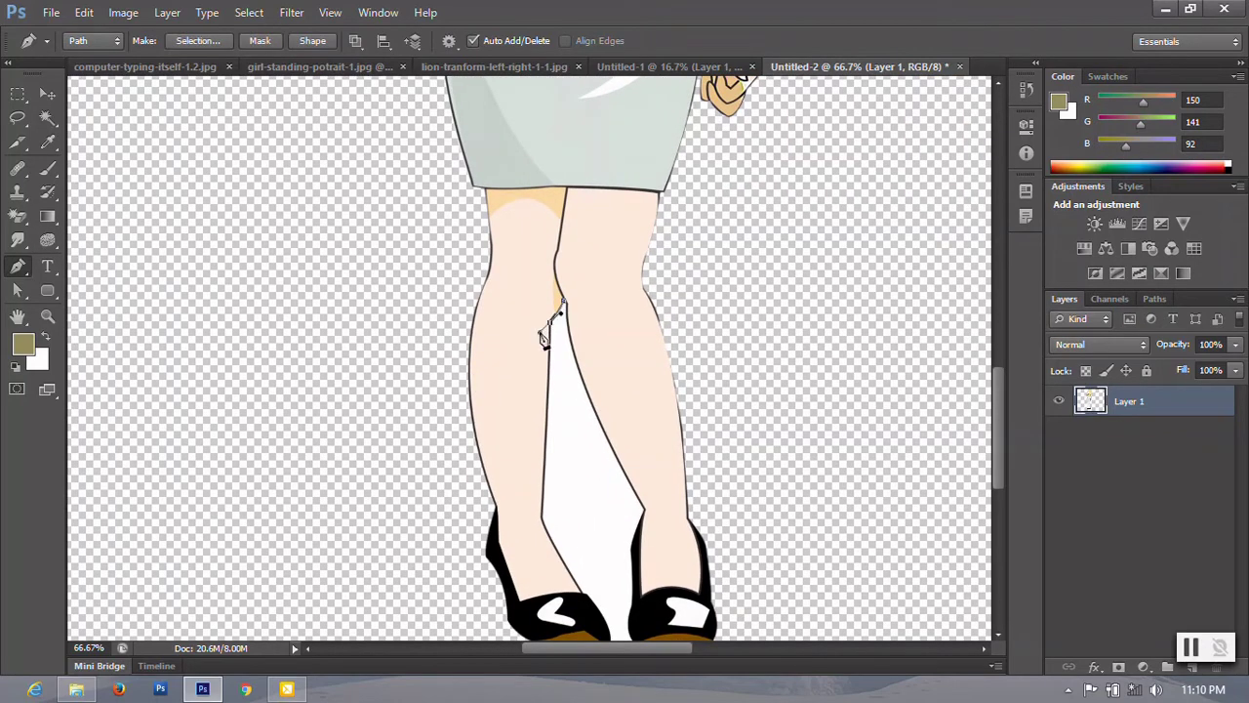
left_click_drag(540, 522, 525, 450)
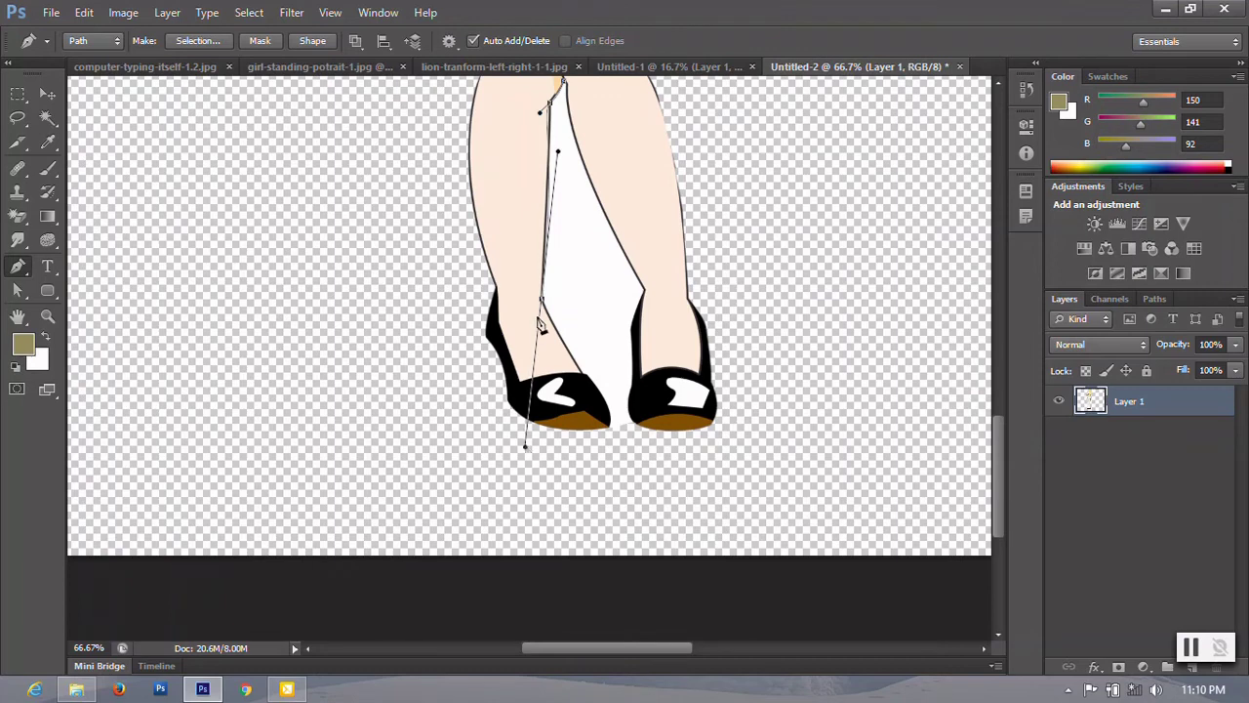
left_click(544, 260)
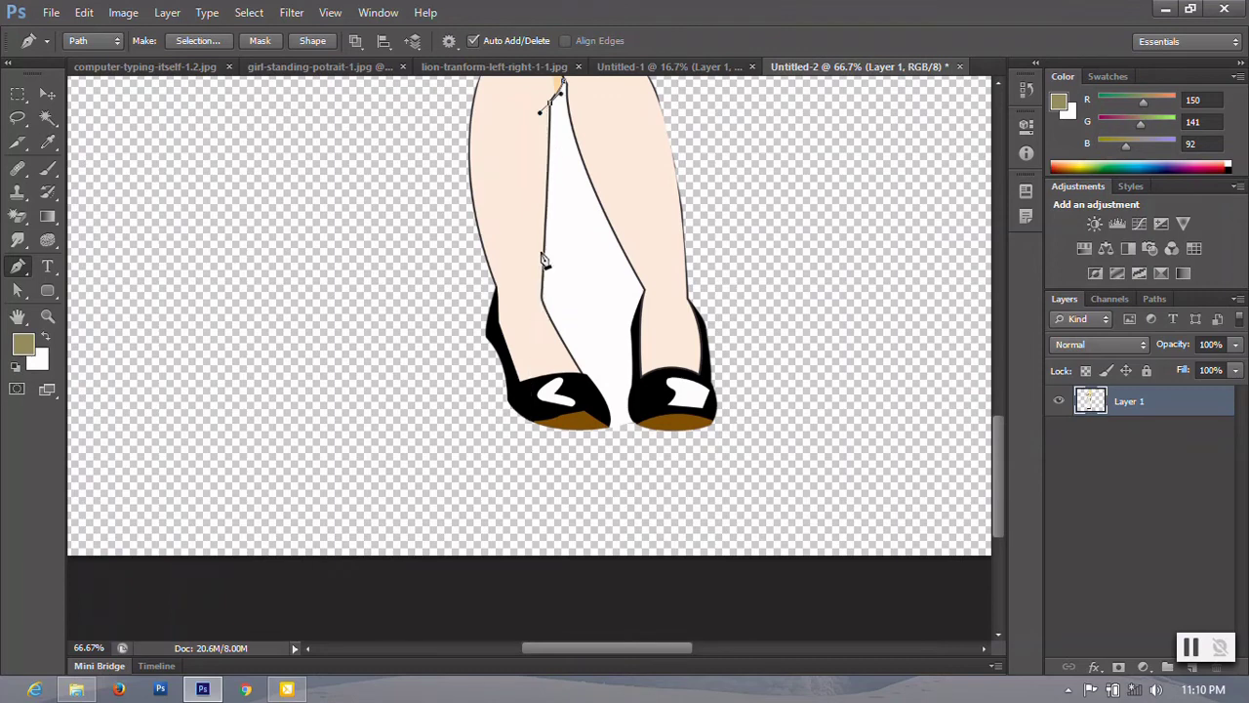
key("ctrl+plus")
key("ctrl+plus")
scroll(569, 334, "up", 5)
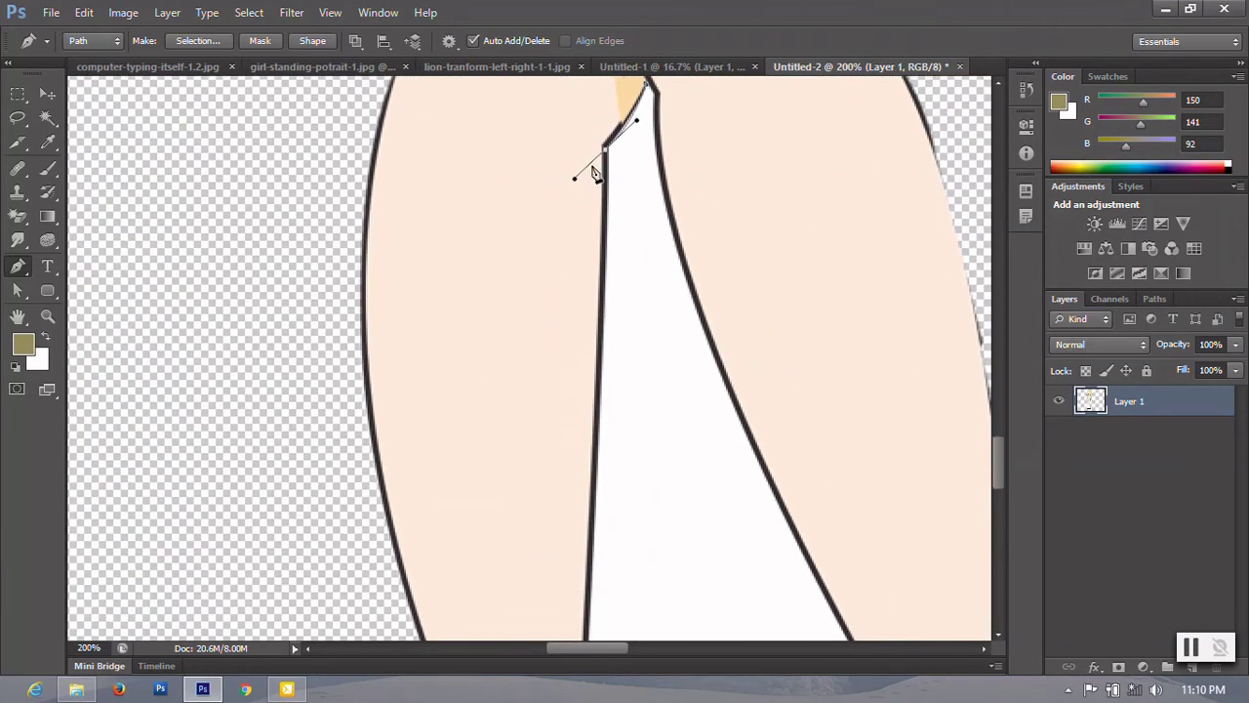
left_click(596, 446)
scroll(597, 488, "down", 3)
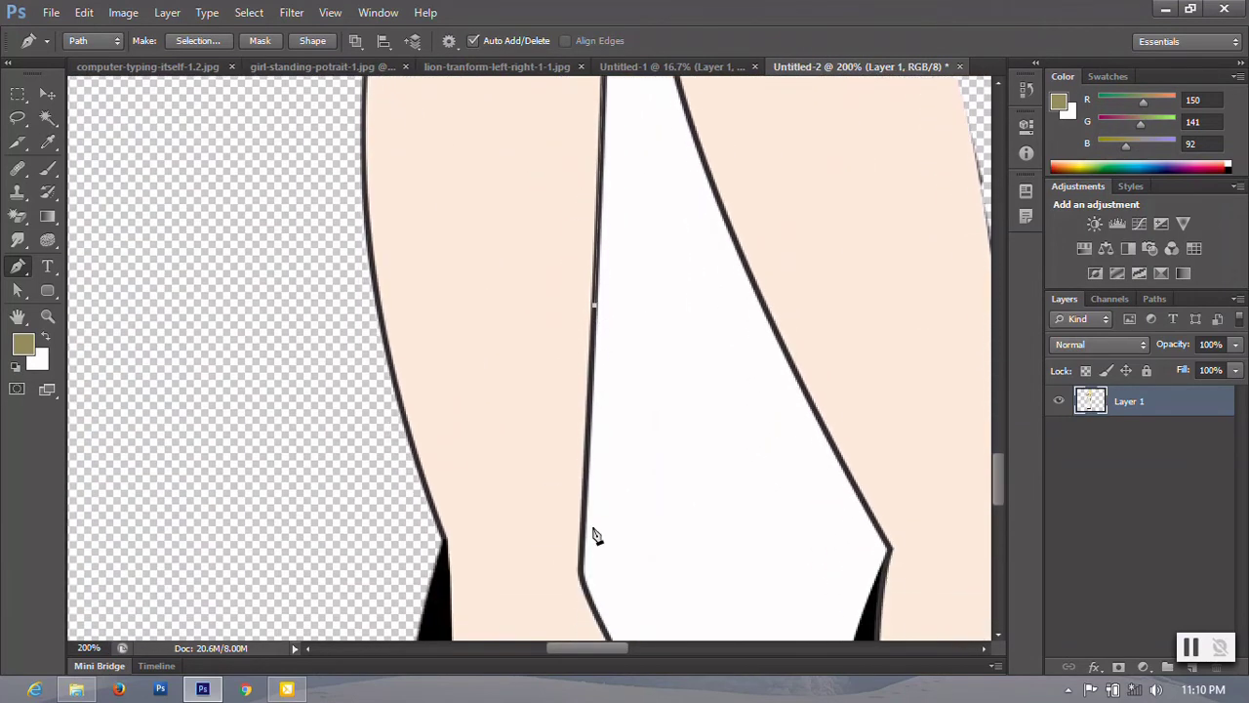
left_click(582, 581)
scroll(584, 576, "down", 3)
scroll(625, 474, "down", 2)
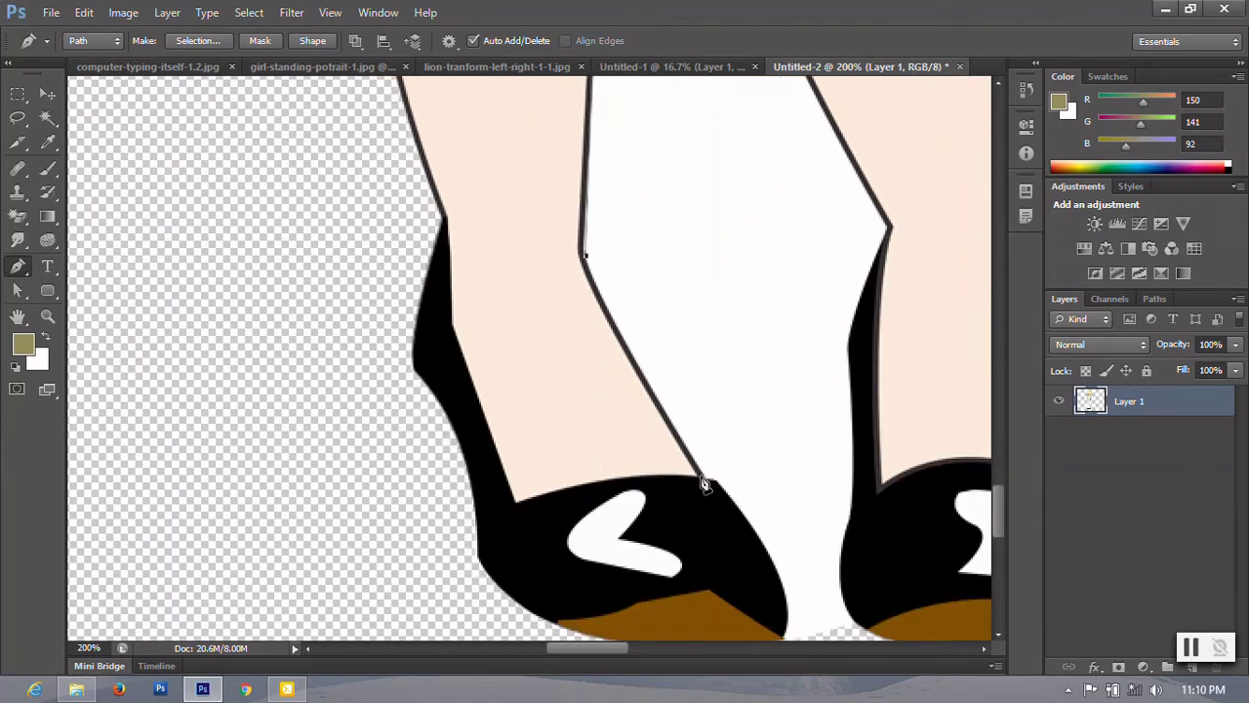
Step: Continue the path around both shoes and up the inner side of the other leg
left_click_drag(704, 479, 741, 528)
mouse_move(700, 480)
left_mouse_down()
mouse_move(742, 528)
mouse_move(773, 442)
left_mouse_up()
scroll(741, 508, "down", 5)
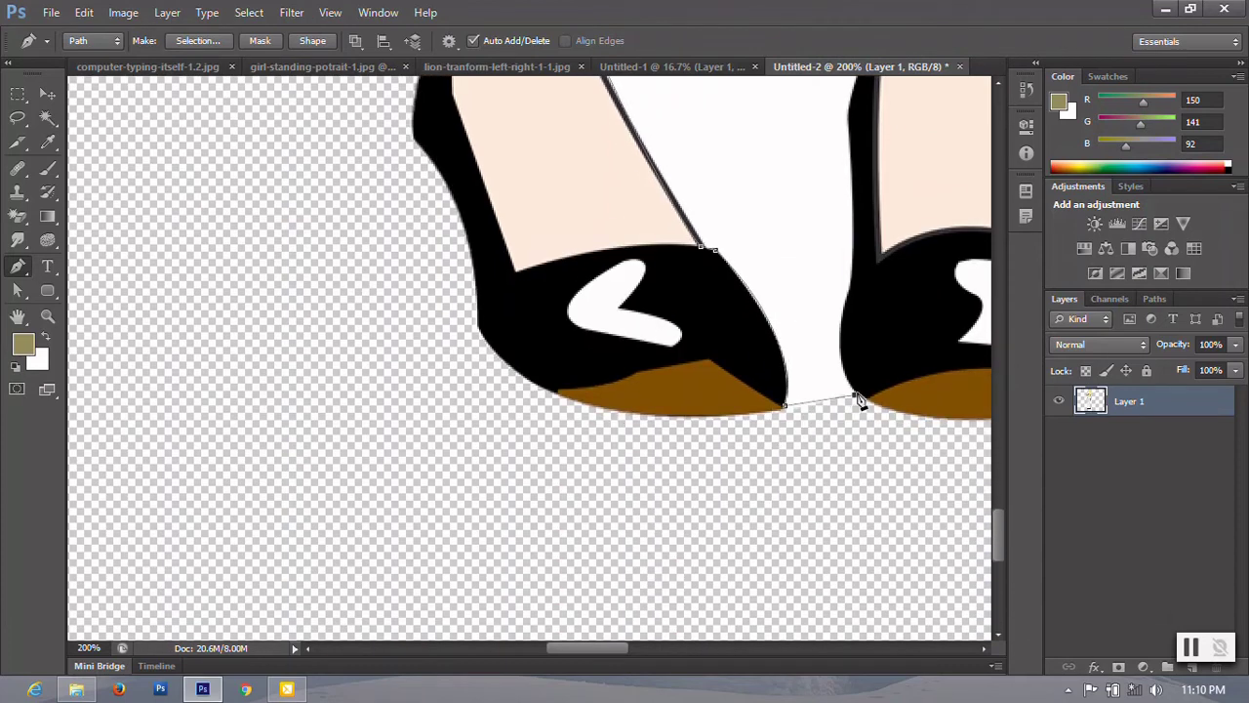
left_click_drag(855, 395, 901, 373)
mouse_move(844, 313)
left_mouse_down()
mouse_move(856, 284)
mouse_move(731, 572)
left_mouse_up()
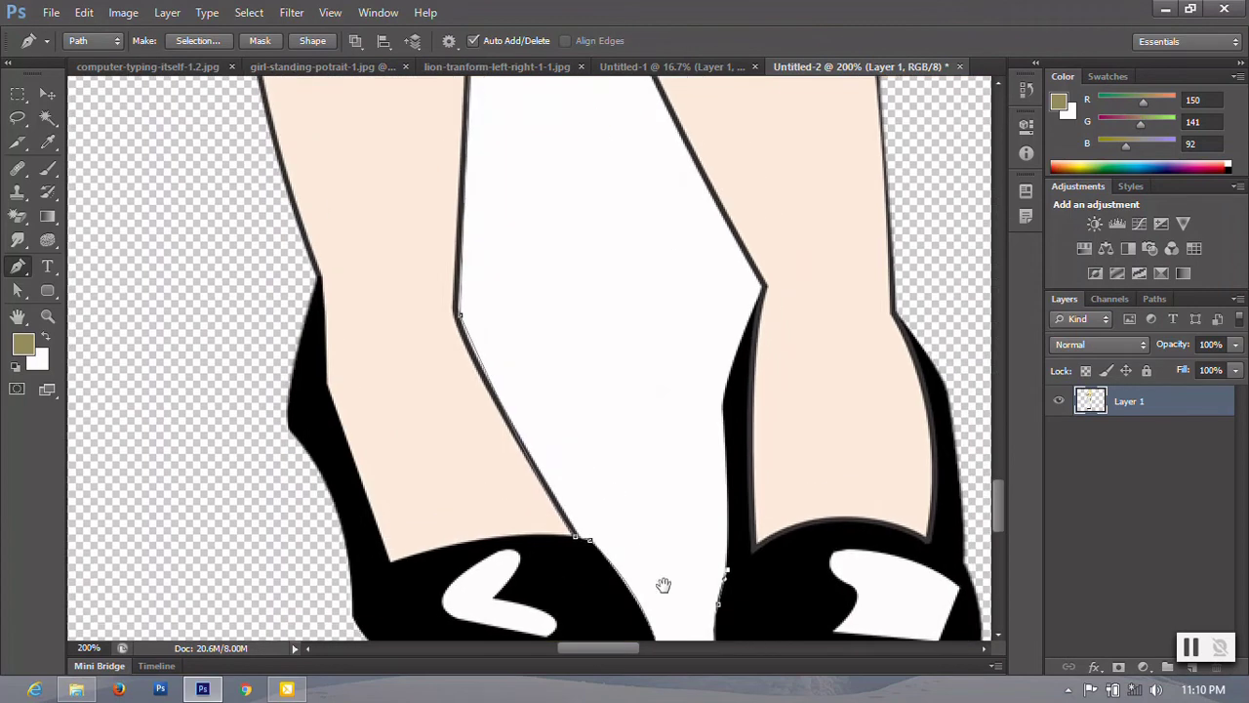
left_click_drag(726, 410, 721, 364)
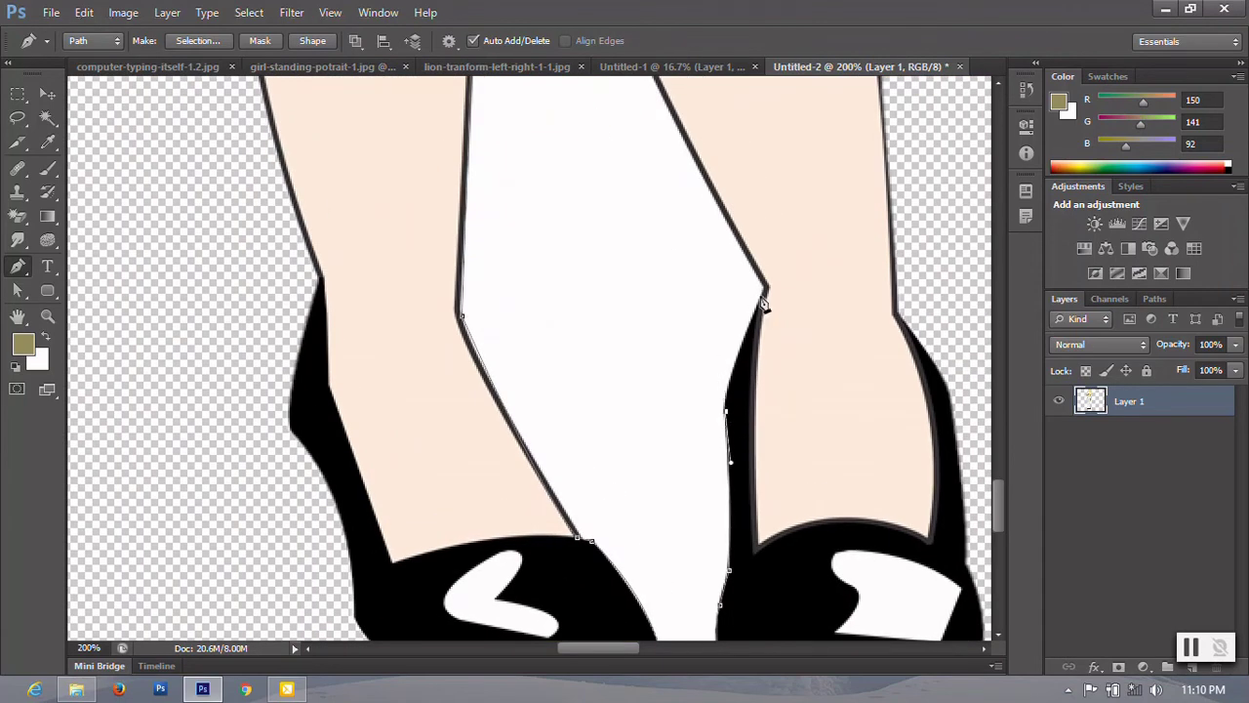
left_click_drag(765, 304, 792, 243)
Step: Close the leg-gap path back at the top of the gap between the thighs
left_click_drag(643, 332, 599, 547)
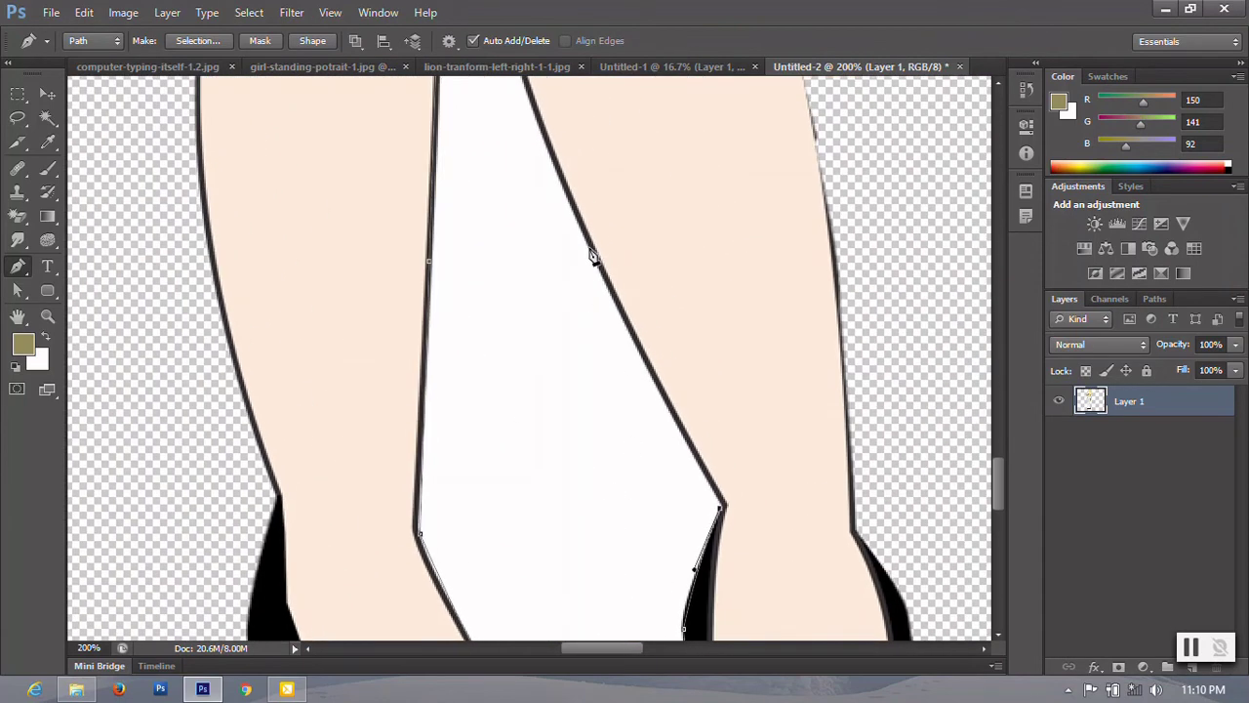
left_click_drag(592, 249, 605, 294)
left_click_drag(553, 257, 540, 505)
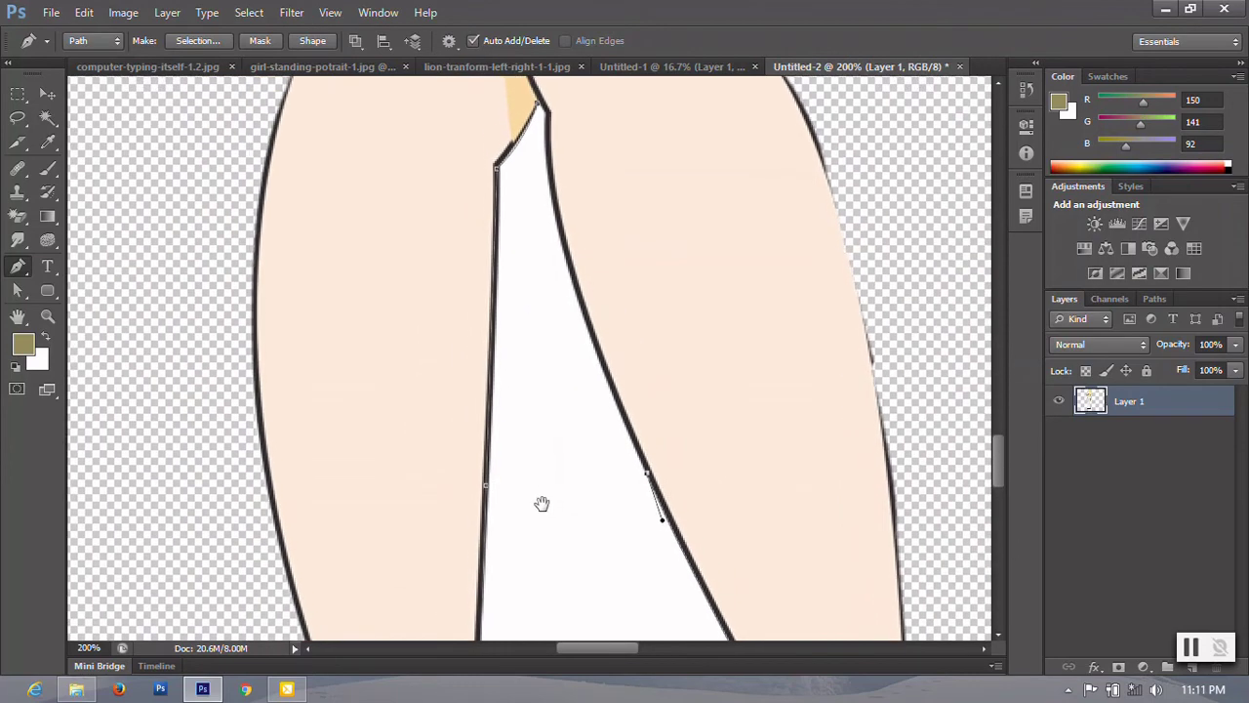
mouse_move(552, 405)
left_mouse_down()
mouse_move(550, 234)
mouse_move(549, 295)
left_mouse_up()
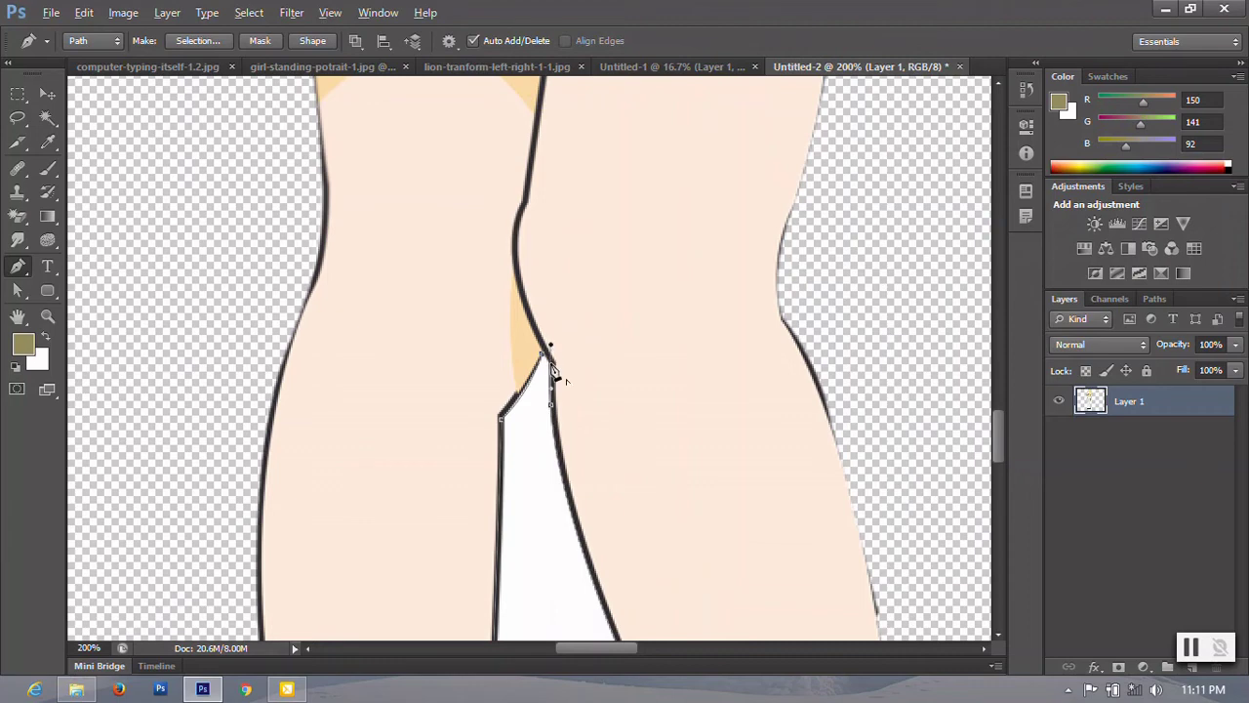
scroll(559, 418, "down", 2)
scroll(599, 293, "down", 2)
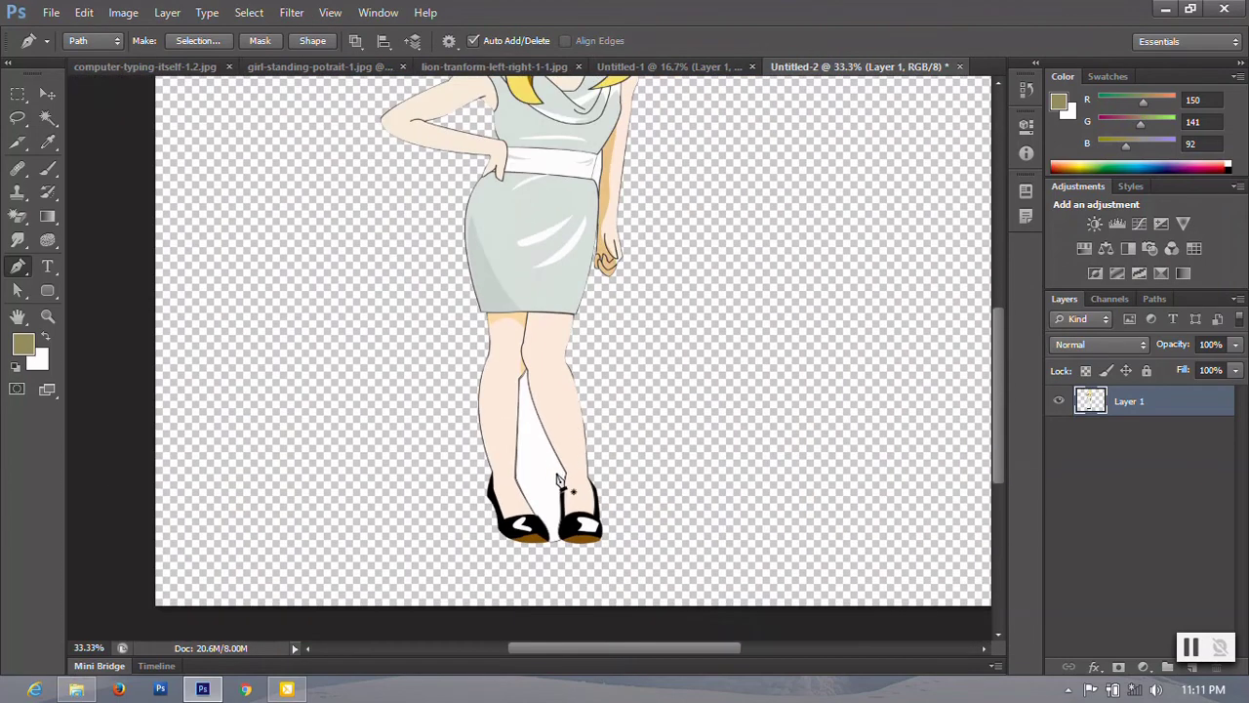
Step: Convert the leg-gap path into a selection and switch to the Move tool
right_click(546, 84)
left_click(618, 169)
left_click(732, 199)
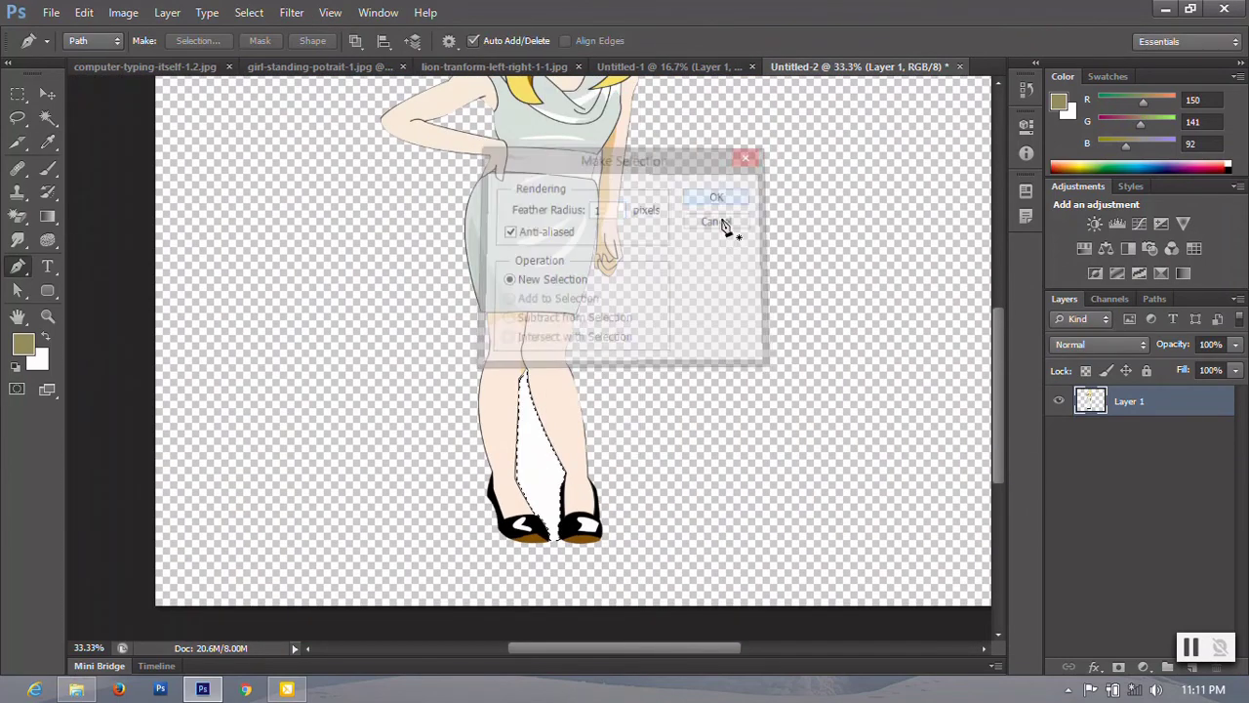
scroll(589, 445, "up", 3)
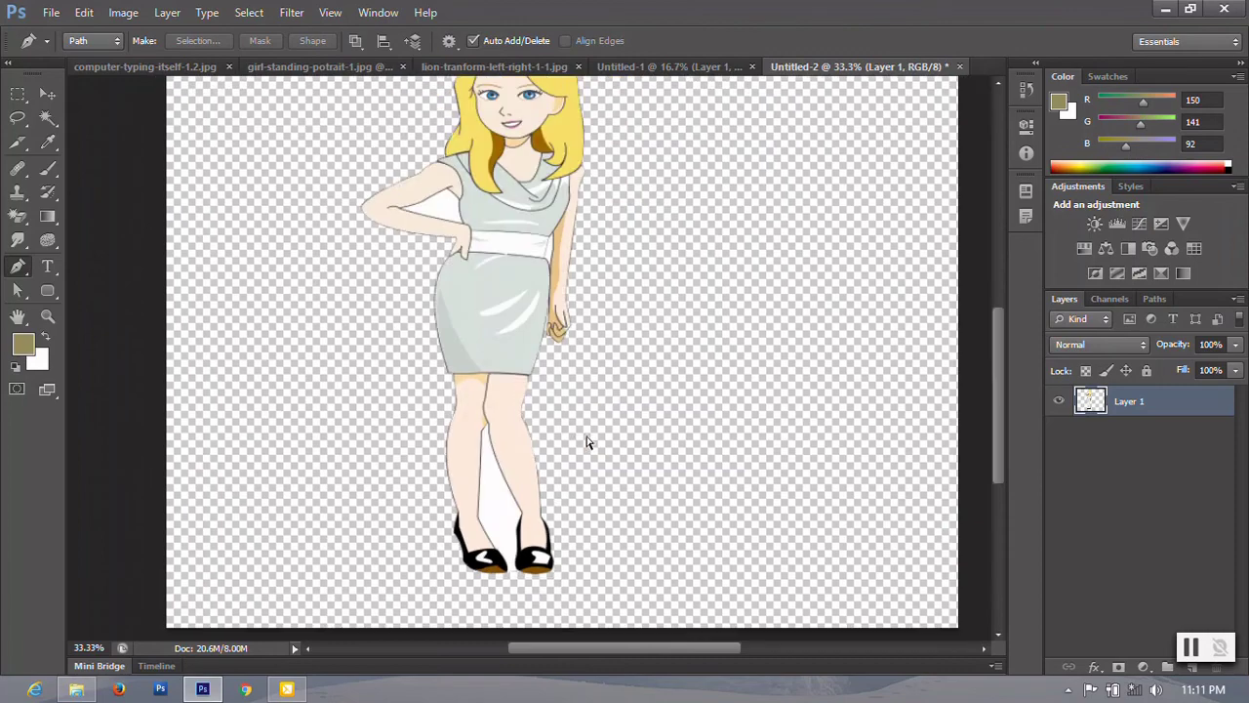
scroll(588, 390, "down", 1)
left_click(47, 93)
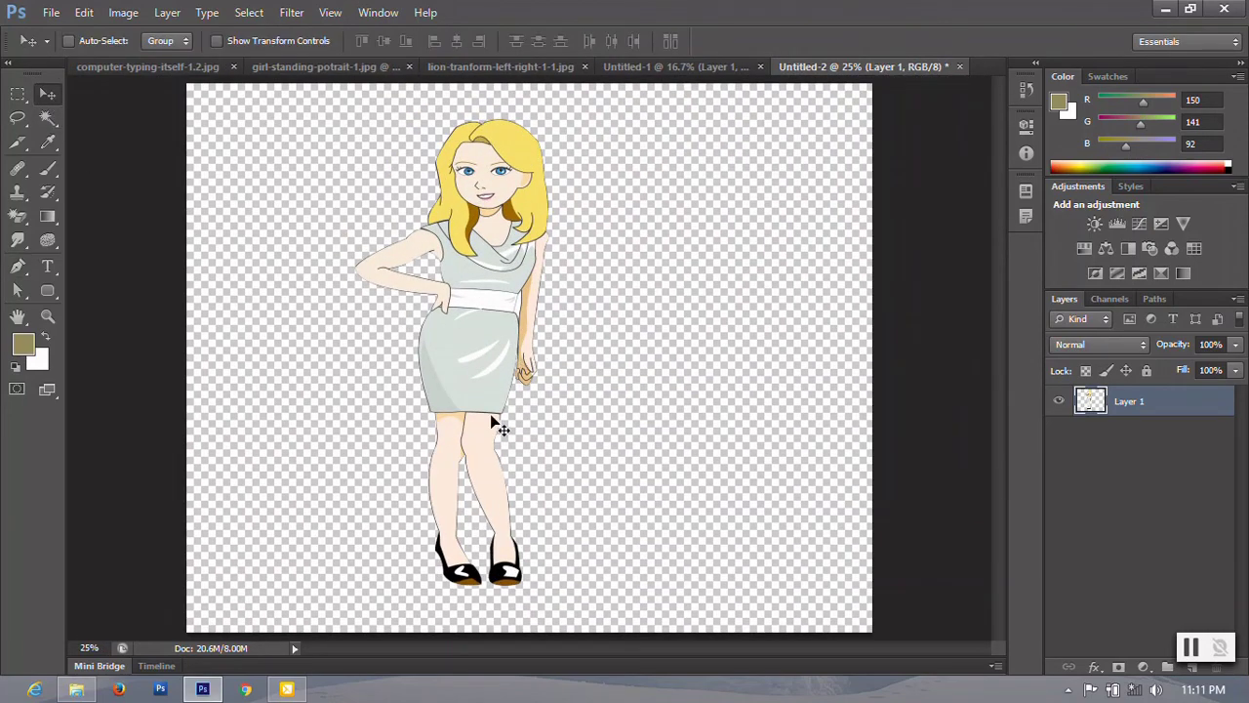
Step: Delete the white strip between the belt and hanging arm with Quick Selection, then deselect and zoom out
scroll(496, 426, "up", 4)
scroll(511, 245, "up", 2)
left_click_drag(391, 182, 549, 439)
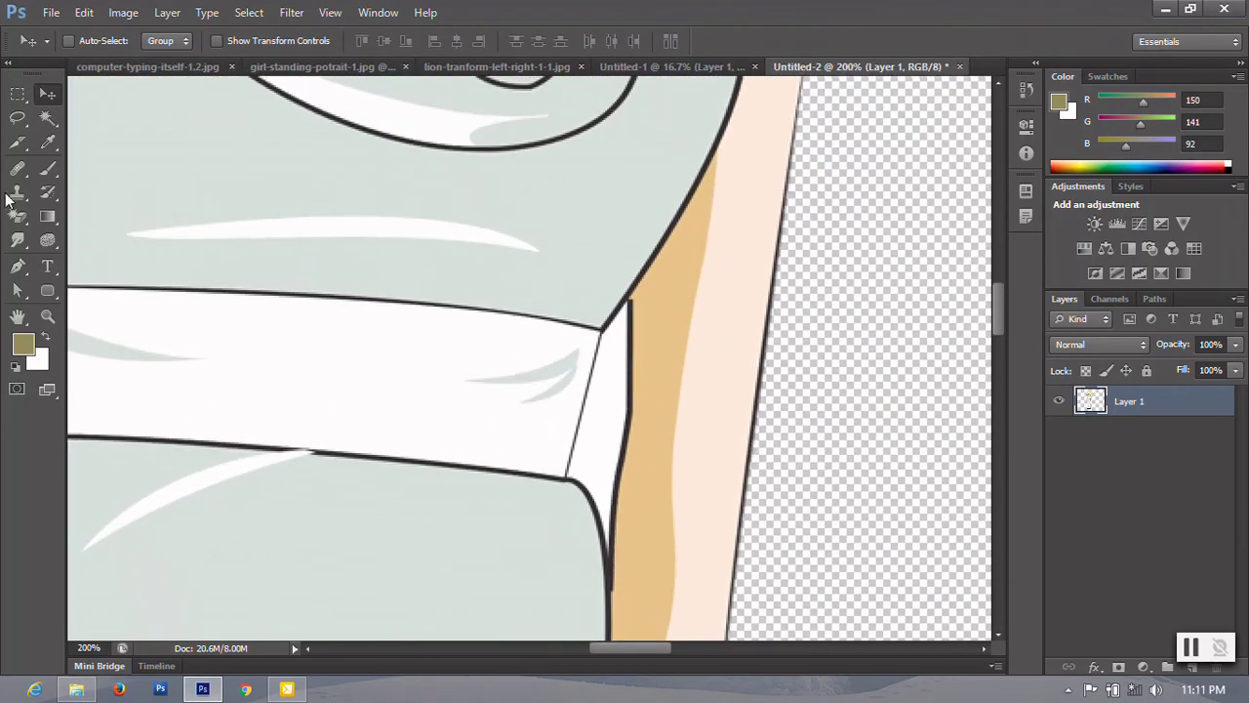
left_click(47, 117)
right_click(47, 117)
left_click(112, 117)
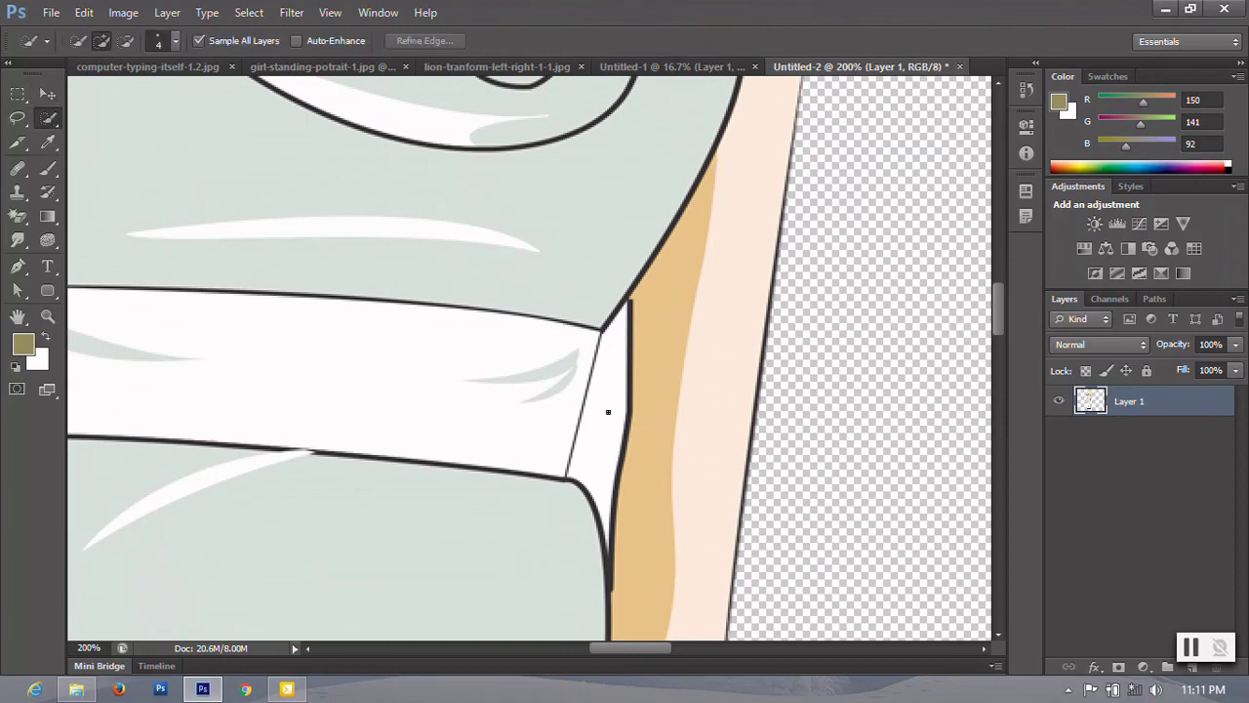
left_click_drag(613, 349, 605, 517)
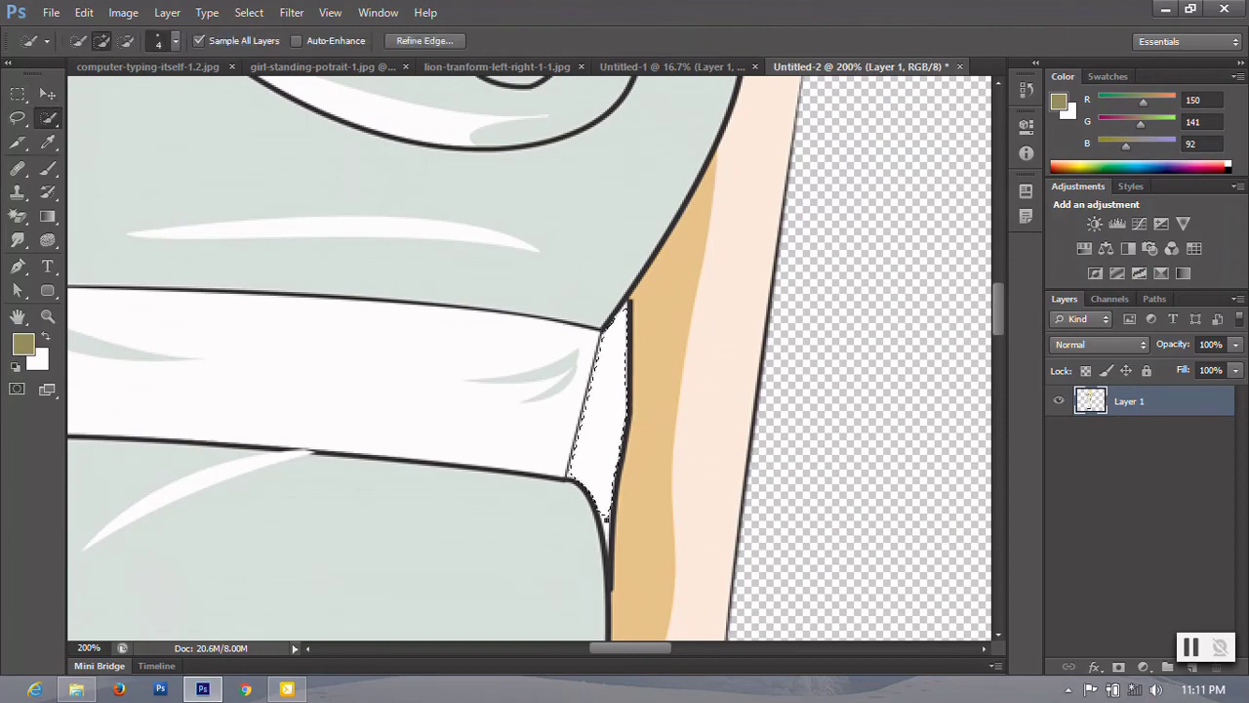
key("Delete")
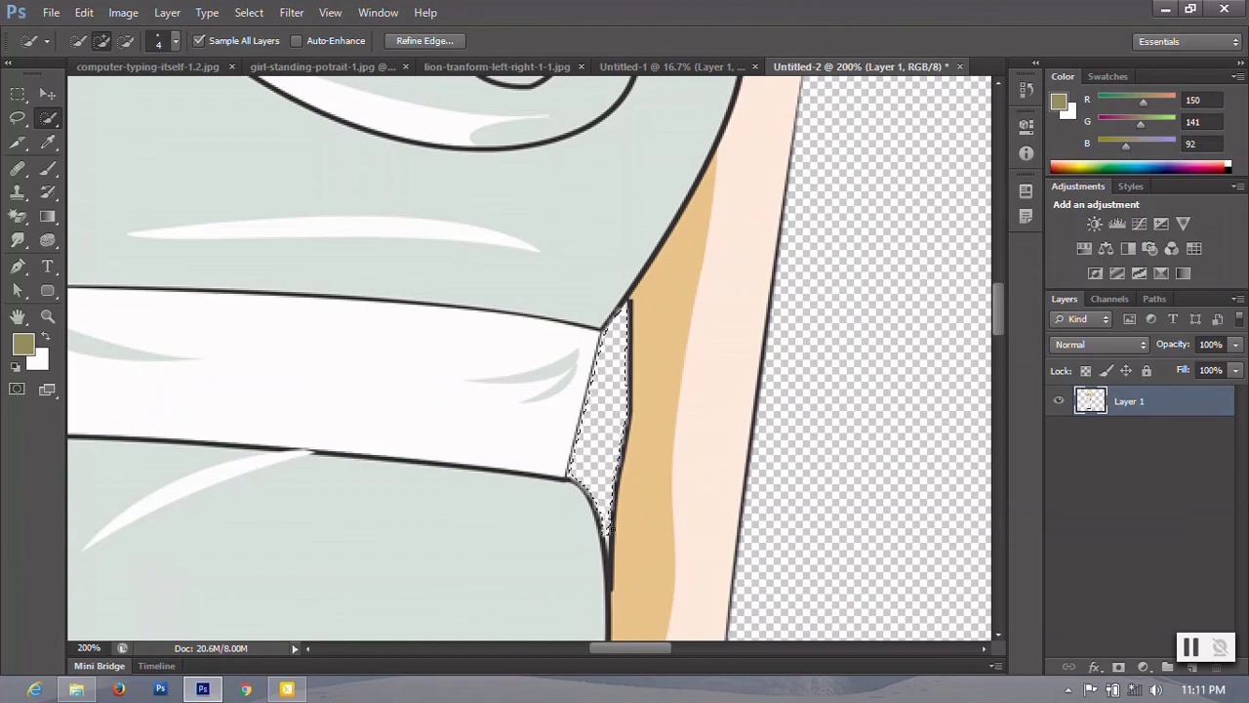
key("ctrl+d")
key("ctrl+minus")
key("ctrl+minus")
key("ctrl+minus")
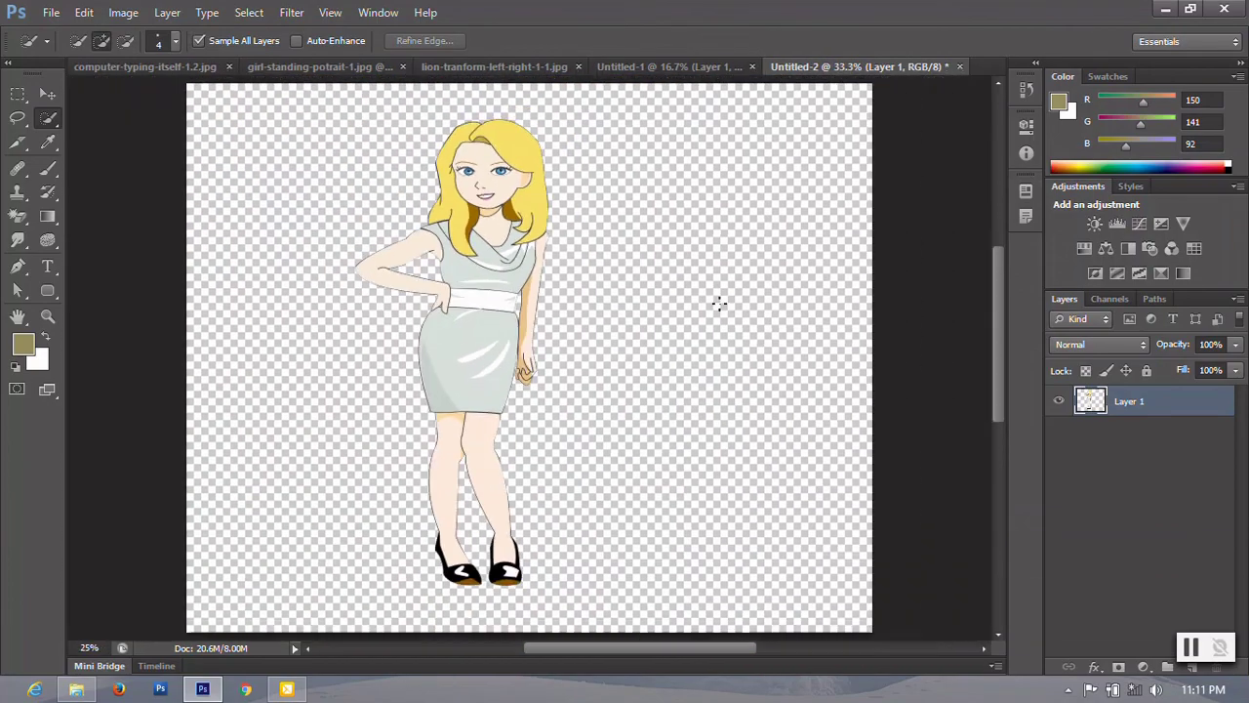